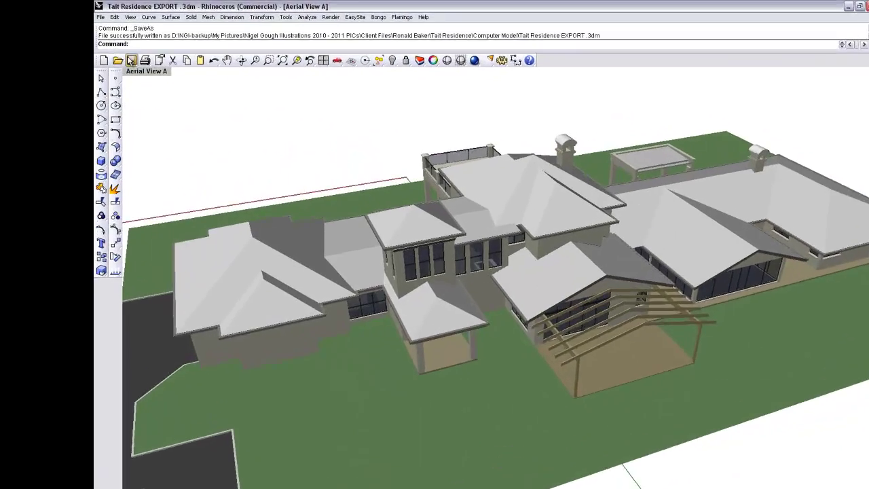
# Save the model as Tait Residence EXPORT .3dm in the Rhino 3 3D Models format, replacing the existing file.
pyautogui.click(111, 14)
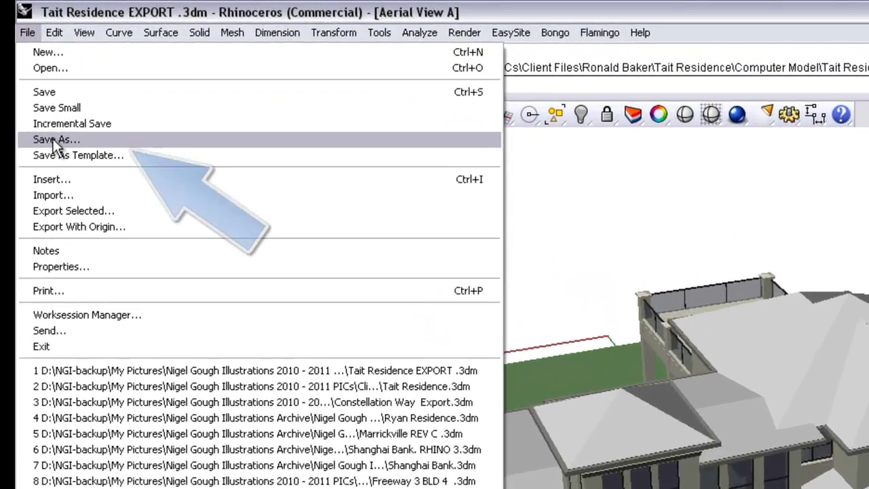
pyautogui.click(53, 138)
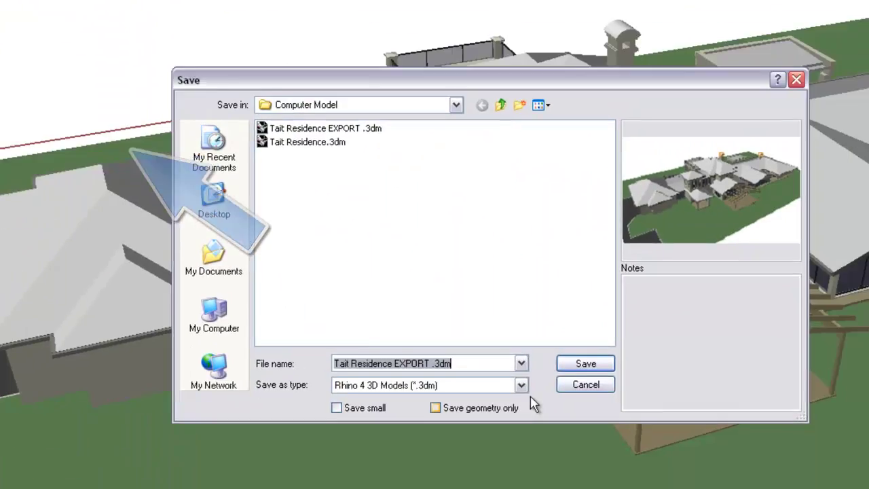
pyautogui.click(469, 329)
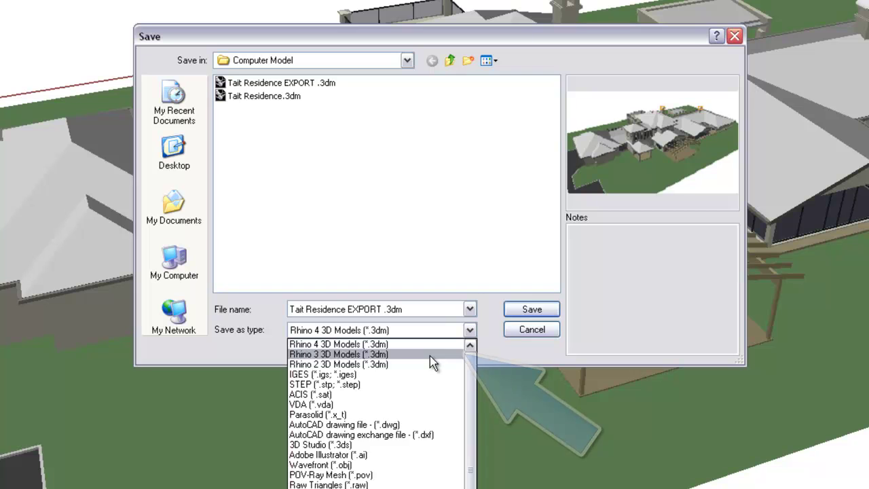
pyautogui.click(430, 355)
pyautogui.click(510, 315)
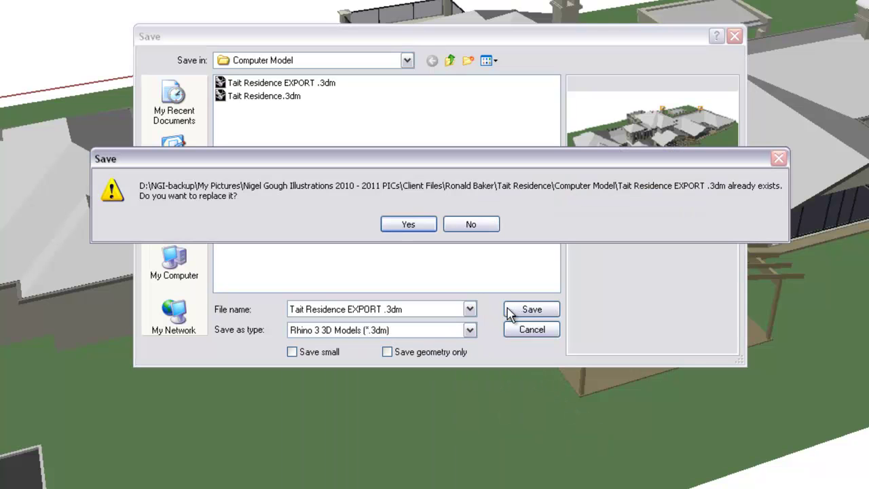
pyautogui.click(407, 226)
# Switch to Adobe Acrobat, convert Tait Residence EXPORT .3dm into a 3D PDF and activate the 3D model.
pyautogui.click(375, 190)
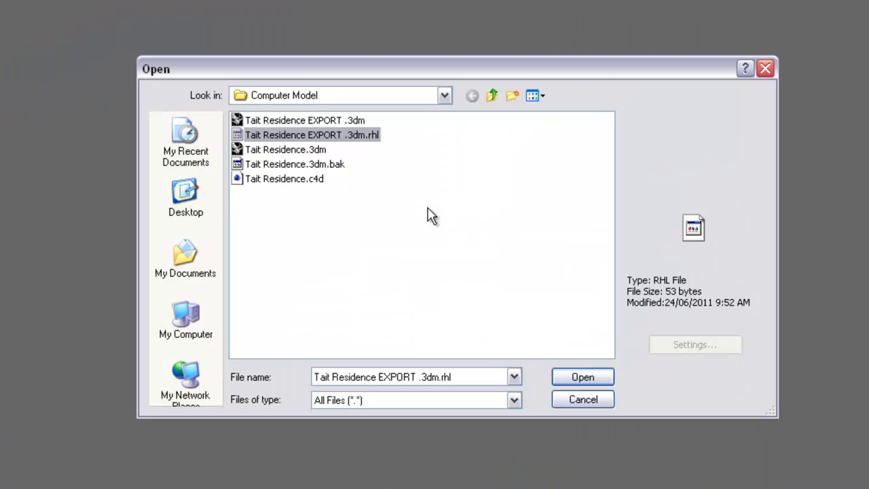
pyautogui.click(298, 120)
pyautogui.click(581, 377)
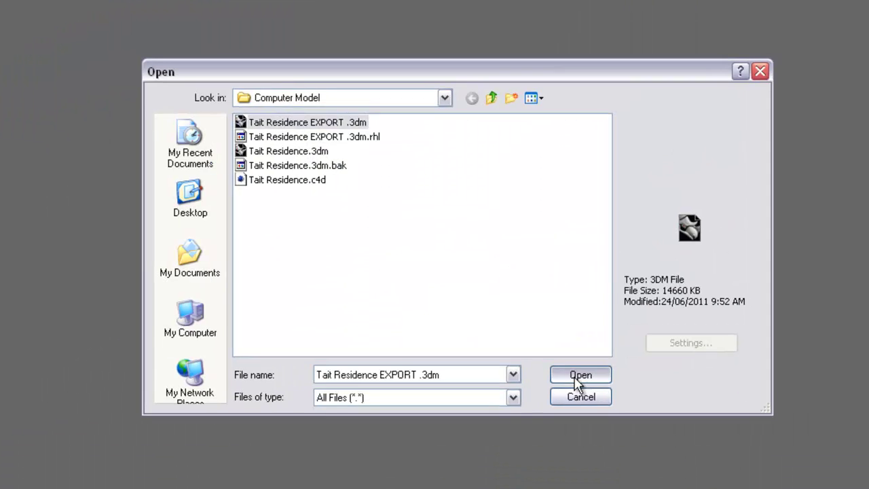
pyautogui.click(497, 428)
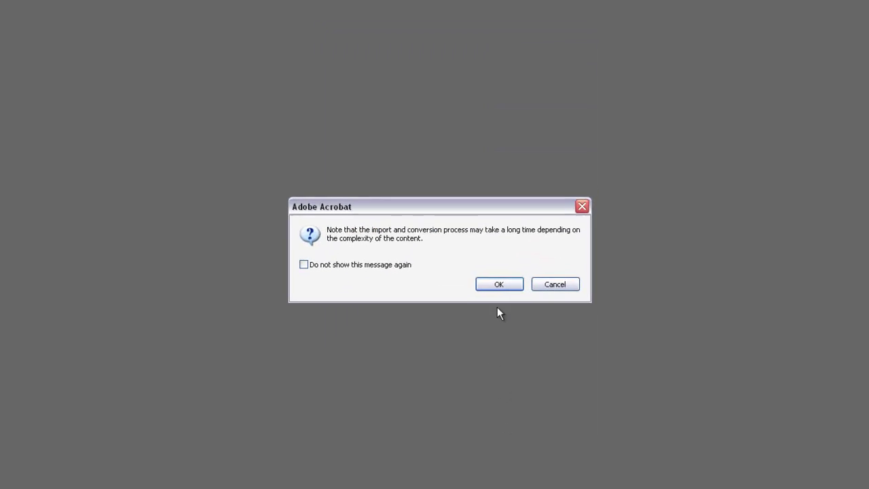
pyautogui.click(500, 291)
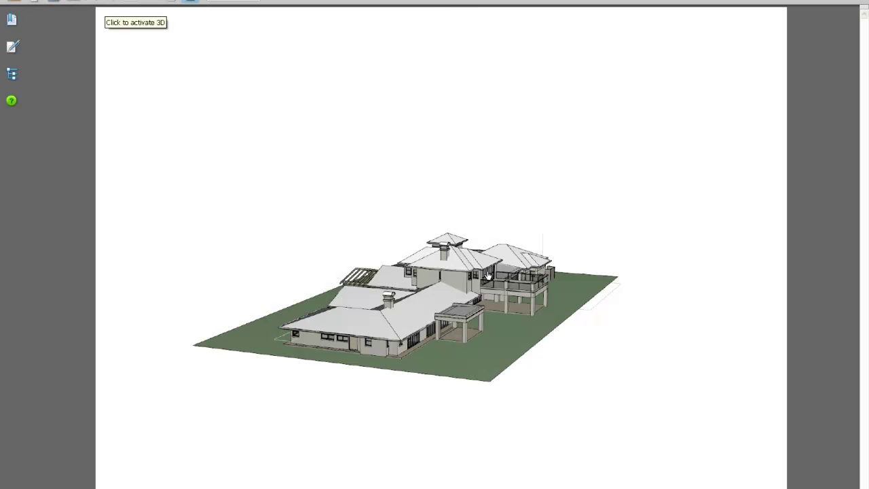
pyautogui.click(140, 27)
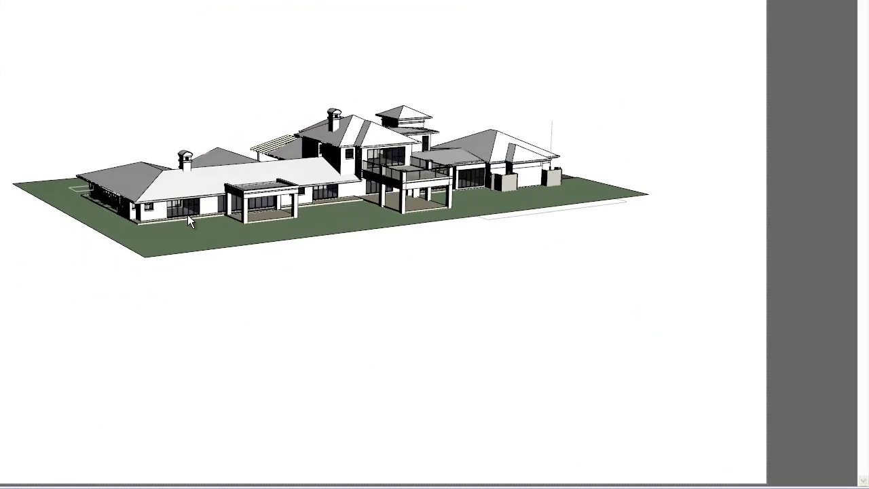
# Save an elevated view over the balcony and surrounding roofs as a new named view called VIEW 1.
pyautogui.scroll(5, 188, 215)
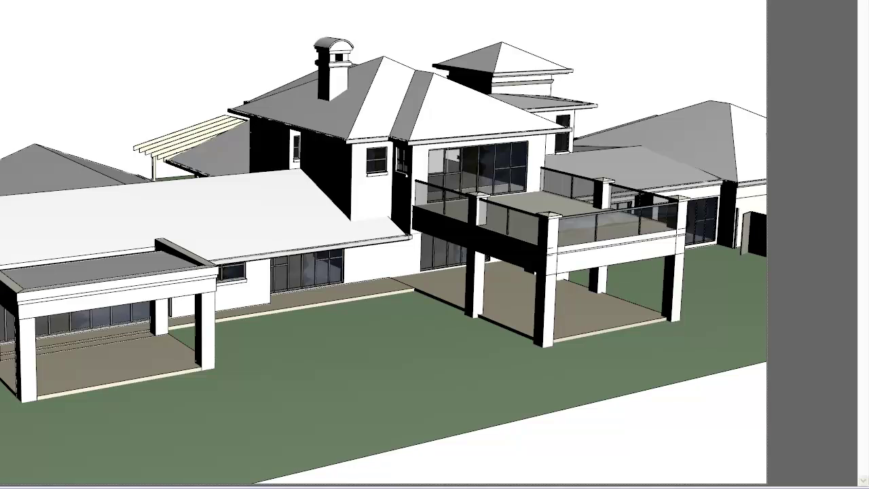
pyautogui.keyDown('ctrl'); pyautogui.moveTo(432, 130); pyautogui.dragTo(262, 91); pyautogui.keyUp('ctrl')
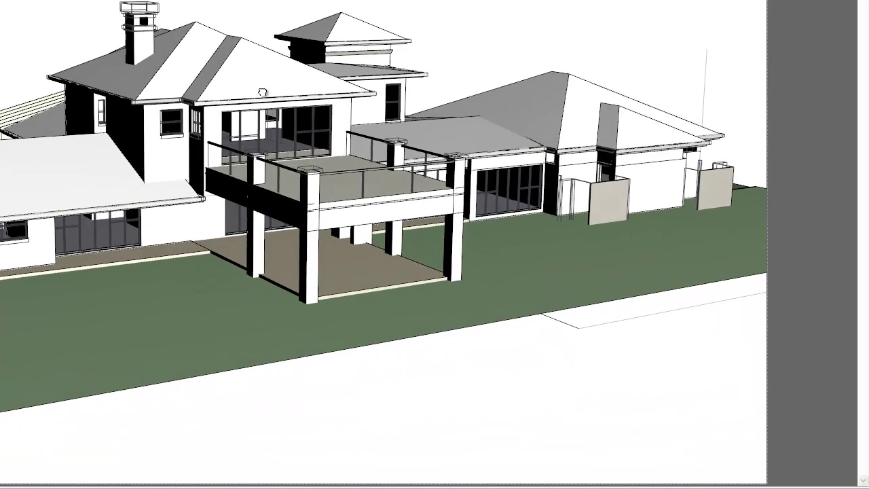
pyautogui.moveTo(525, 188); pyautogui.dragTo(309, 196)
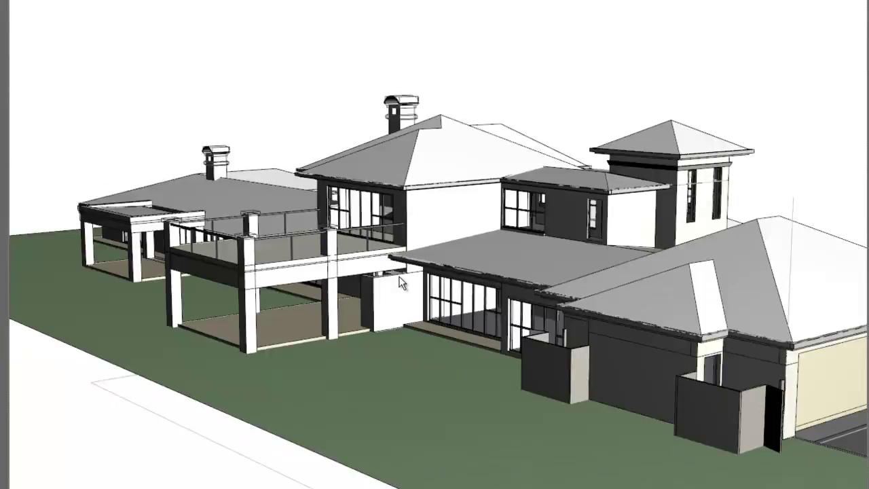
pyautogui.moveTo(409, 288); pyautogui.dragTo(457, 326, button='middle')
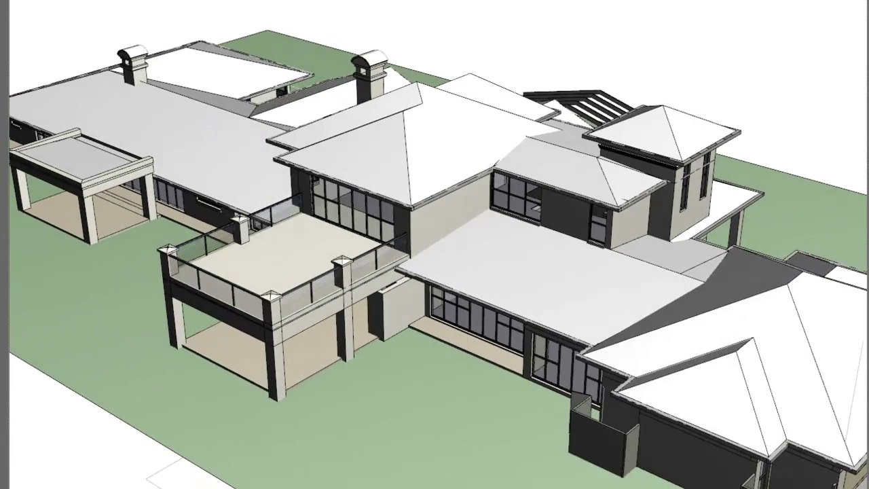
pyautogui.moveTo(556, 312); pyautogui.dragTo(498, 292, button='middle')
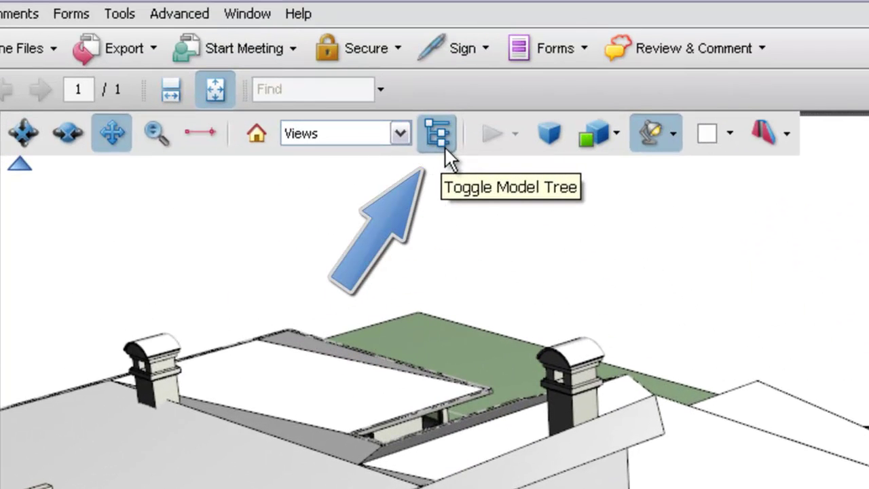
pyautogui.click(445, 147)
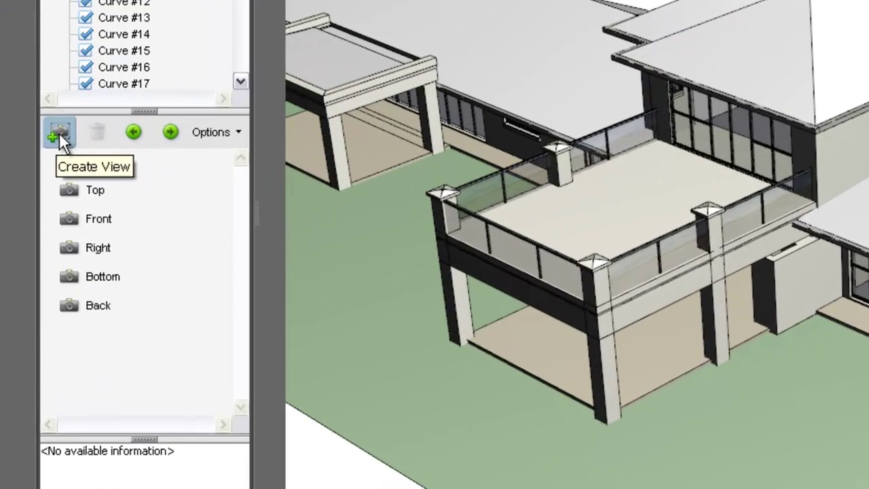
pyautogui.click(59, 133)
pyautogui.click(109, 336)
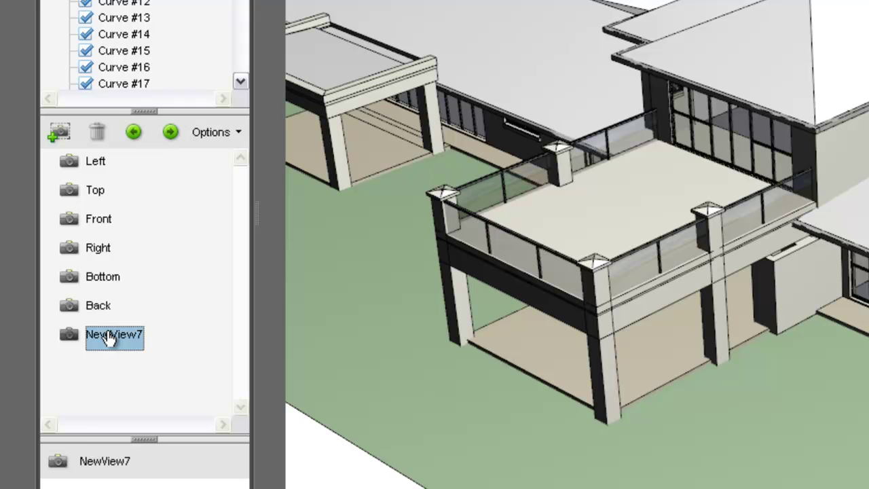
pyautogui.click(110, 337)
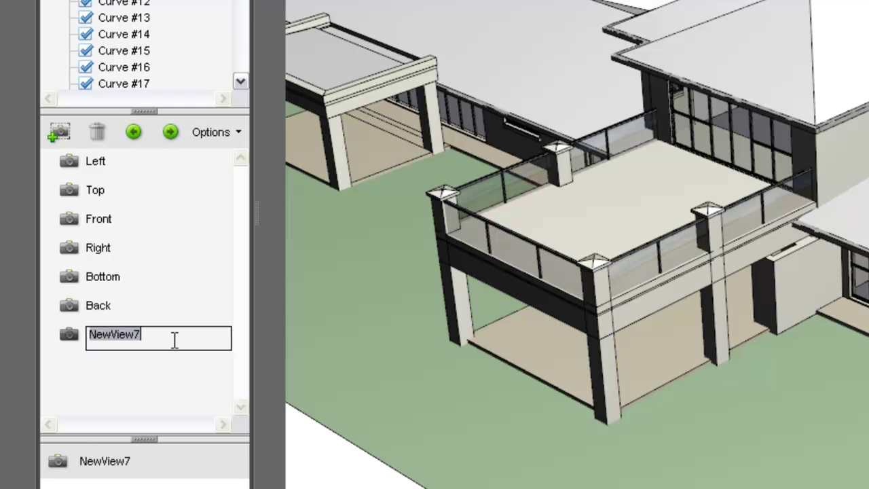
pyautogui.write('VIEW 1')
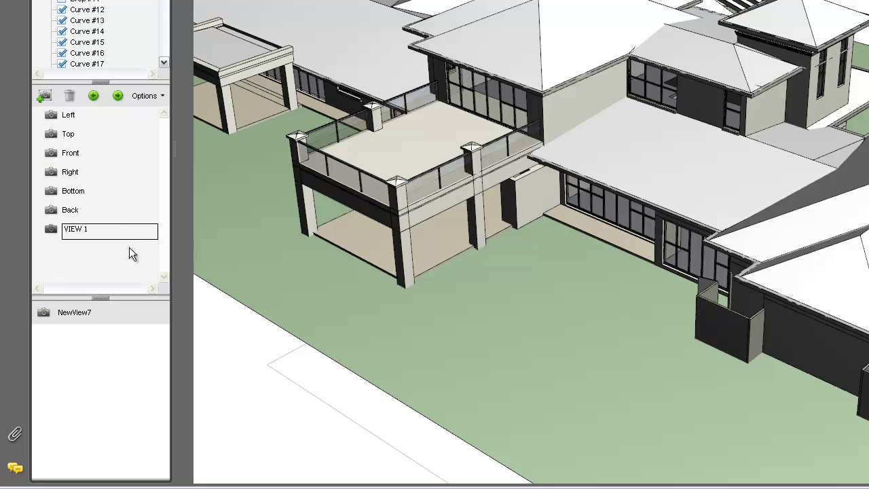
pyautogui.press('Return')
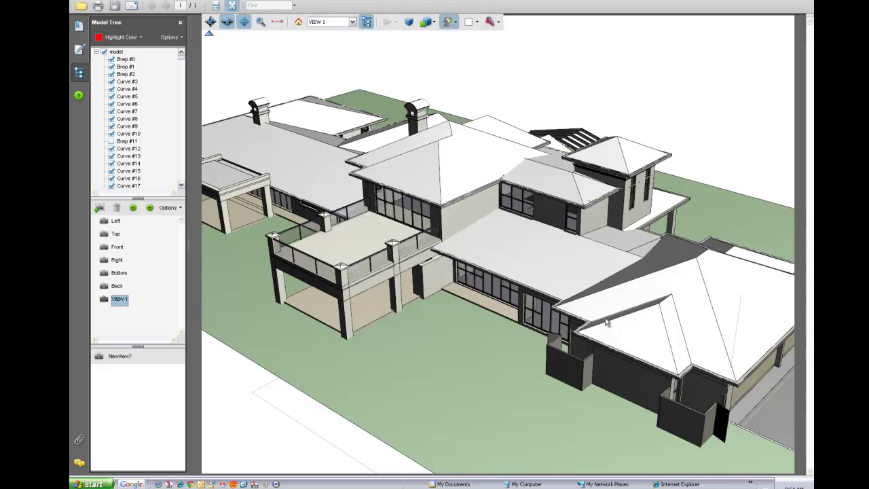
# Save a low view of the garage wing and entry tower as a new named view called VIEW 2.
pyautogui.moveTo(605, 321); pyautogui.dragTo(423, 298)
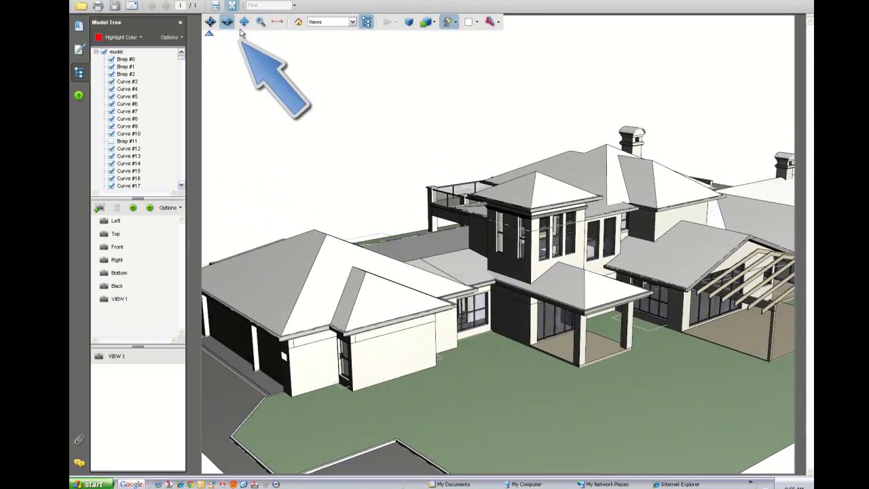
pyautogui.click(243, 21)
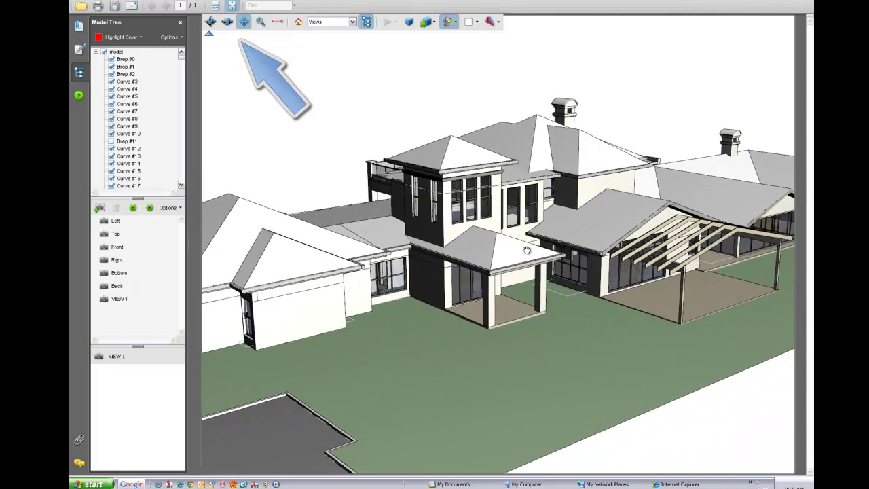
pyautogui.moveTo(450, 353); pyautogui.dragTo(453, 332)
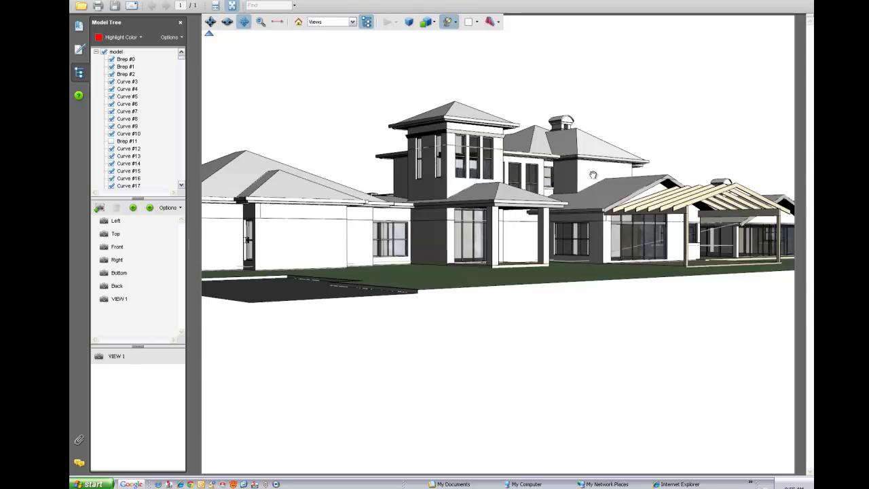
pyautogui.moveTo(592, 174); pyautogui.dragTo(595, 232)
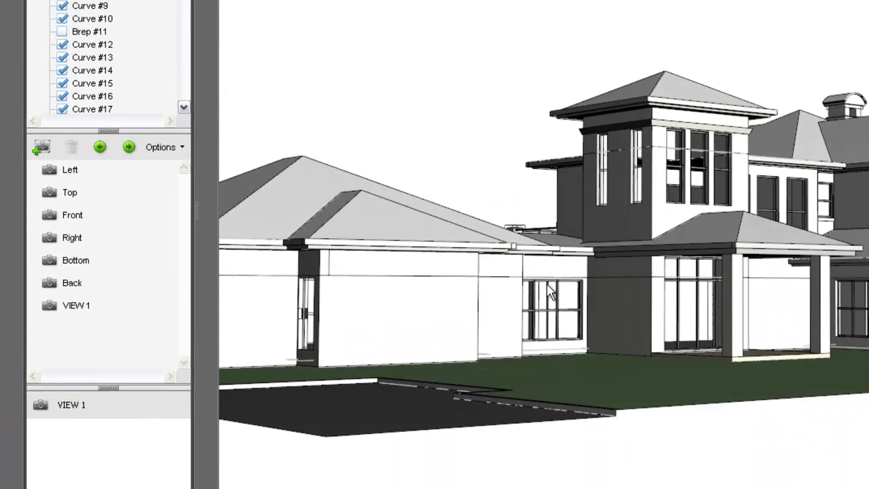
pyautogui.moveTo(548, 291); pyautogui.dragTo(573, 290)
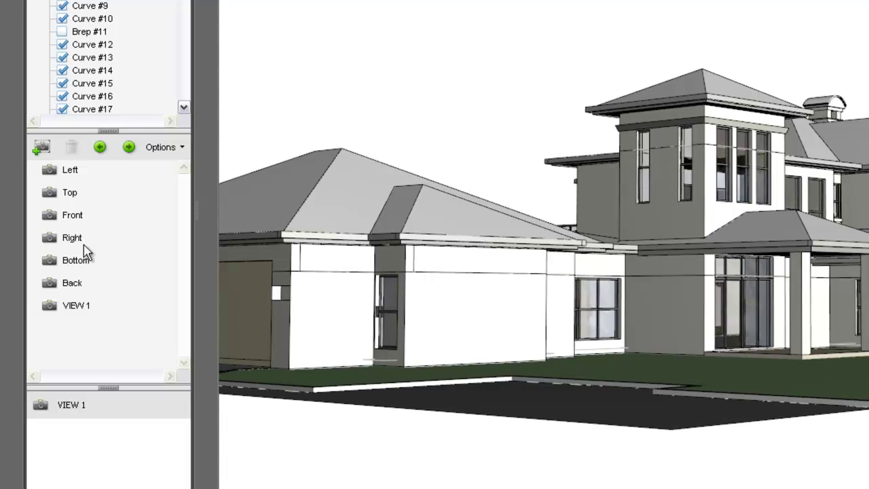
pyautogui.click(90, 333)
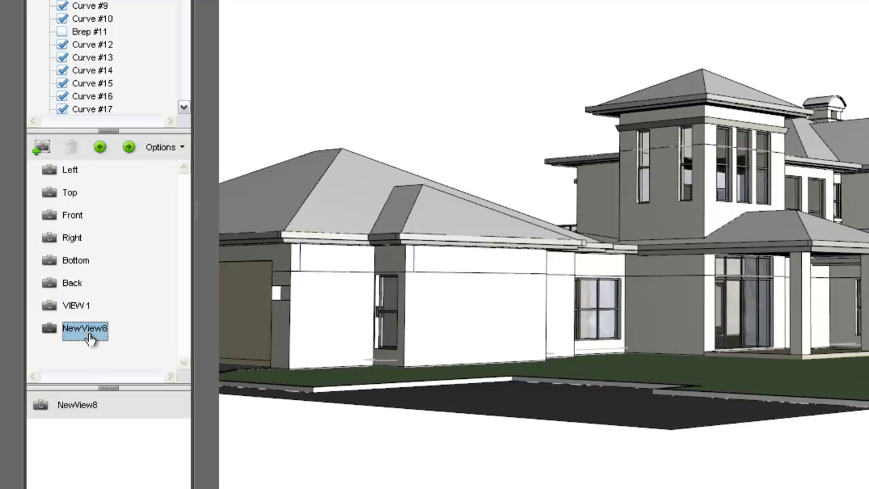
pyautogui.click(92, 333)
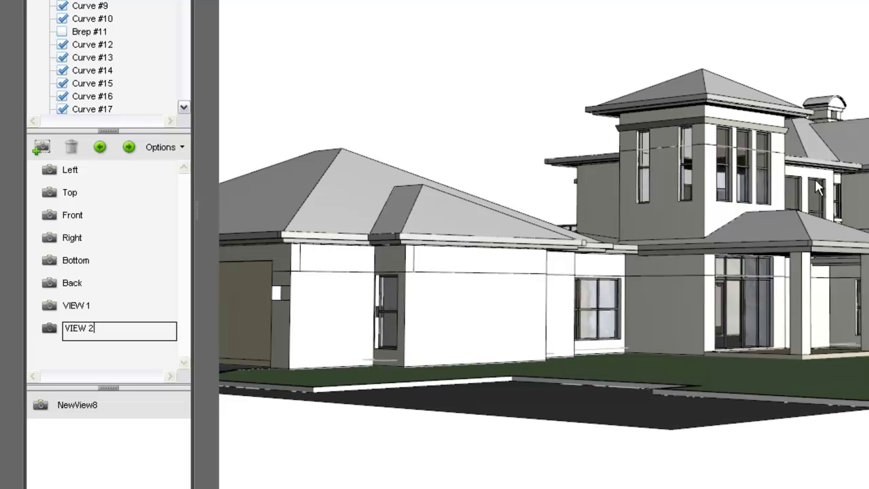
pyautogui.moveTo(863, 243); pyautogui.dragTo(592, 234)
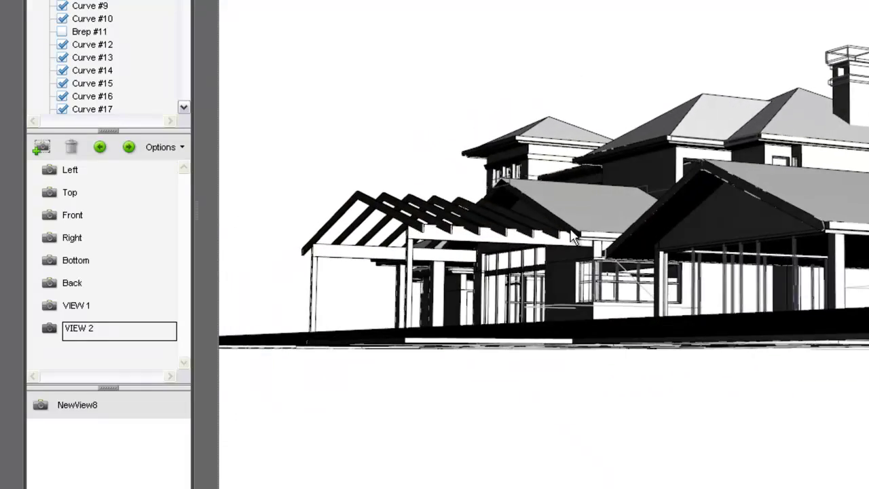
pyautogui.press('Return')
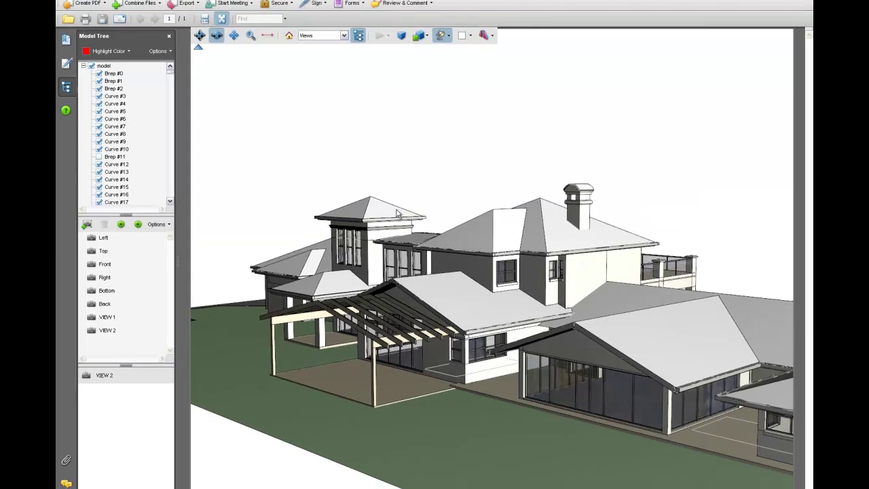
# Save a view of the pergola side with the long glazed wing as a new named view called VIEW 3.
pyautogui.click(234, 36)
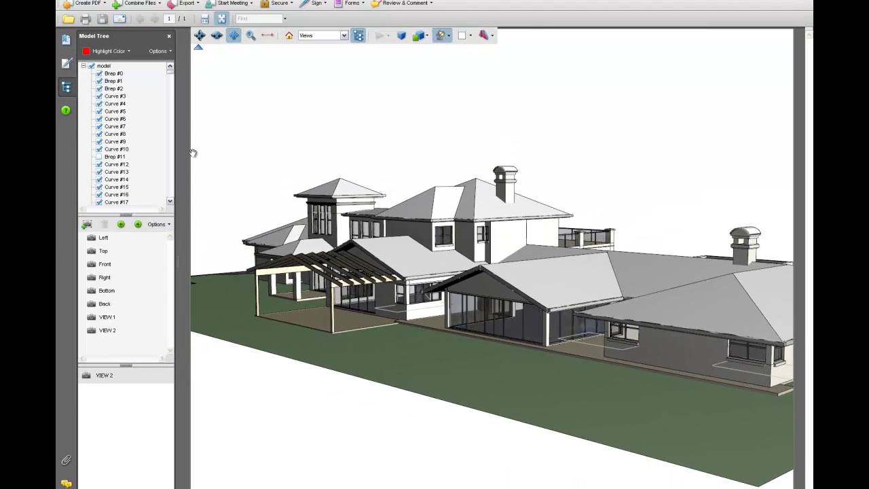
pyautogui.click(101, 344)
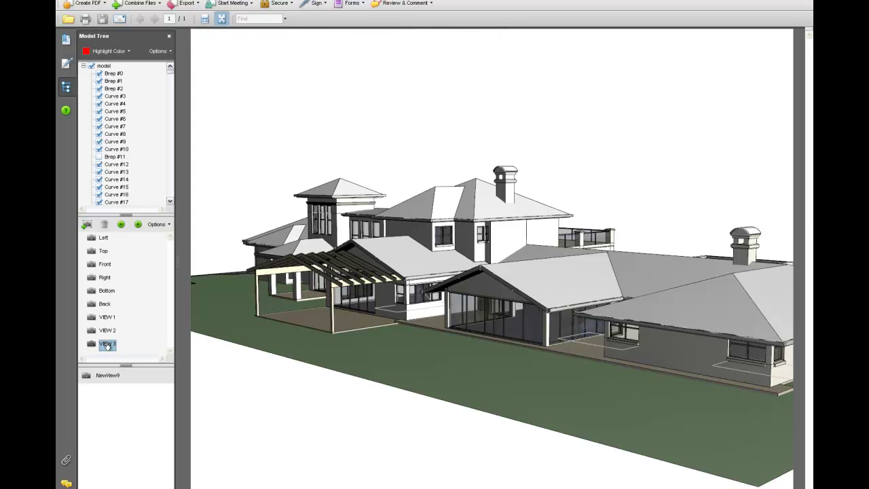
# Set up a near eye-level view of the flat-roofed patio with the balcony beyond and save it as VIEW 4.
pyautogui.moveTo(298, 129)
pyautogui.moveTo(634, 355); pyautogui.dragTo(480, 366)
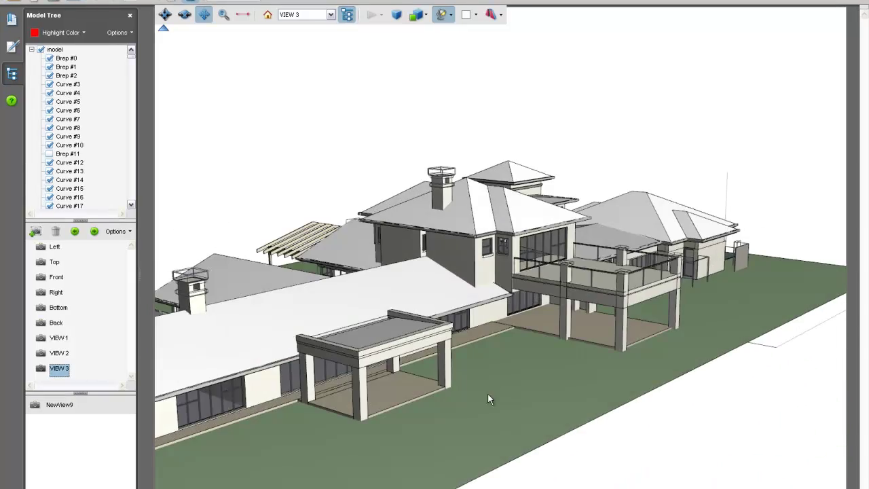
pyautogui.click(204, 15)
pyautogui.moveTo(412, 306); pyautogui.dragTo(522, 258)
pyautogui.scroll(3, 519, 256)
pyautogui.scroll(-1, 507, 276)
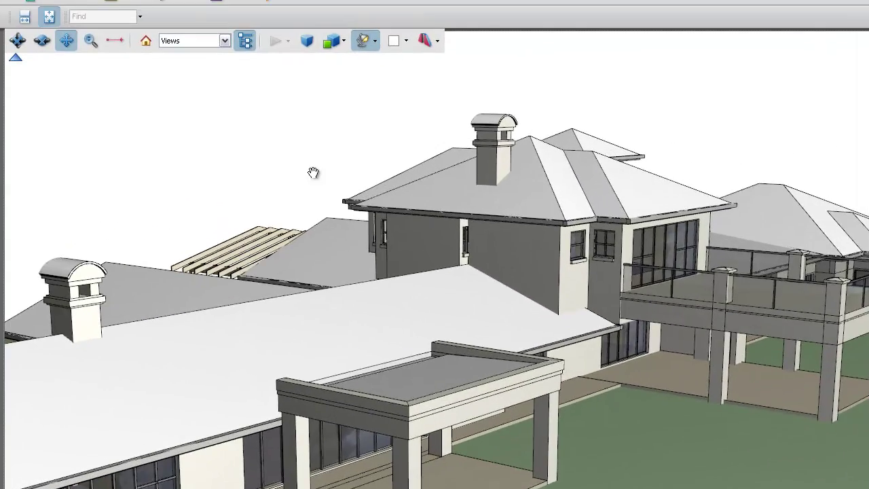
pyautogui.click(52, 49)
pyautogui.moveTo(304, 400); pyautogui.dragTo(306, 366)
pyautogui.click(69, 41)
pyautogui.moveTo(673, 160); pyautogui.dragTo(672, 221)
pyautogui.moveTo(359, 421); pyautogui.dragTo(366, 427)
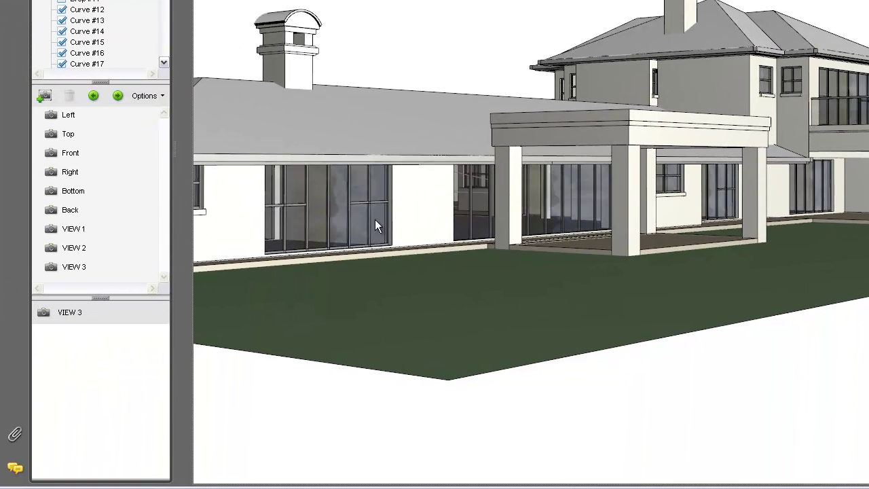
pyautogui.click(45, 97)
pyautogui.moveTo(164, 243); pyautogui.dragTo(163, 261)
pyautogui.doubleClick(77, 273)
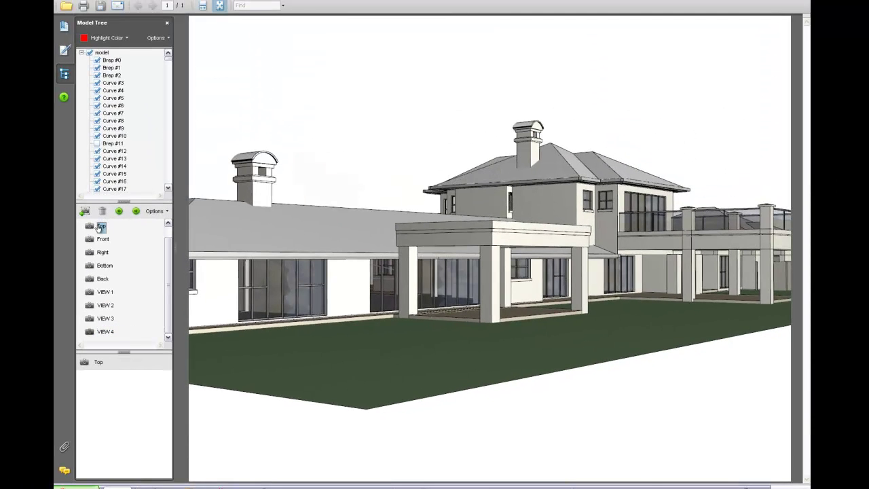
# Delete the default Top, Left, Front, Right, Bottom and Back views, keeping only the custom named views.
pyautogui.click(102, 211)
pyautogui.click(101, 226)
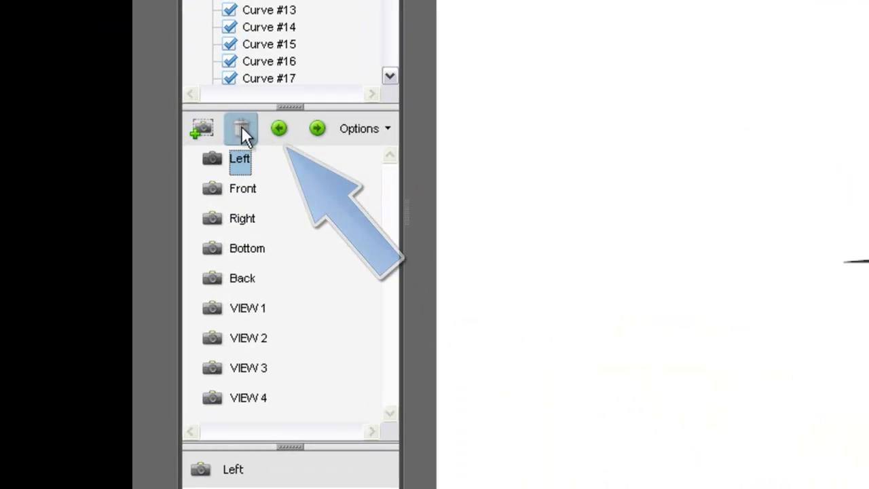
pyautogui.click(242, 129)
pyautogui.click(240, 157)
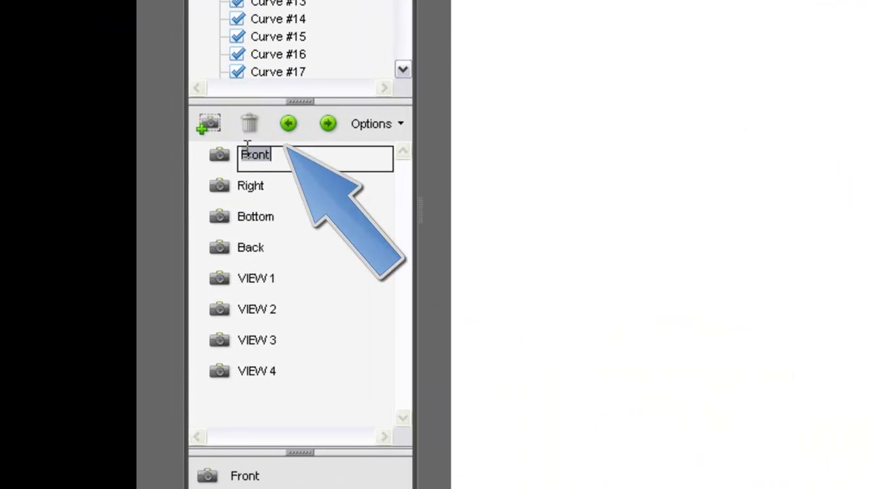
pyautogui.click(250, 127)
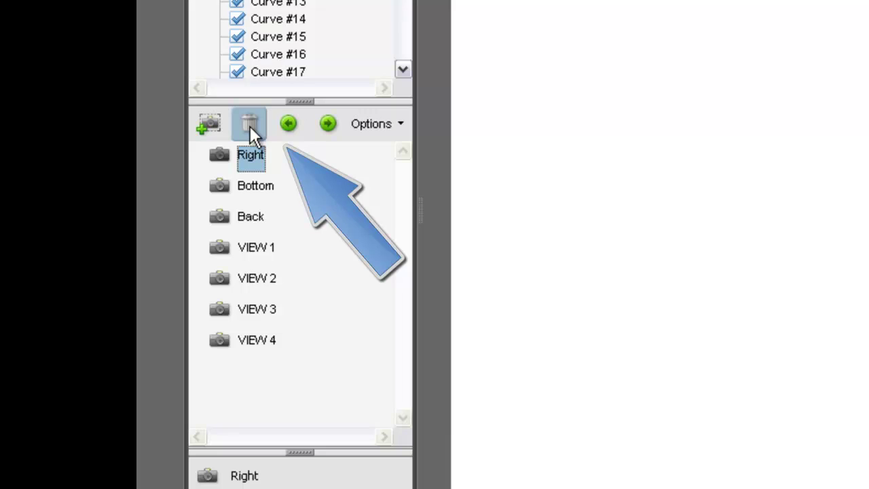
pyautogui.click(250, 125)
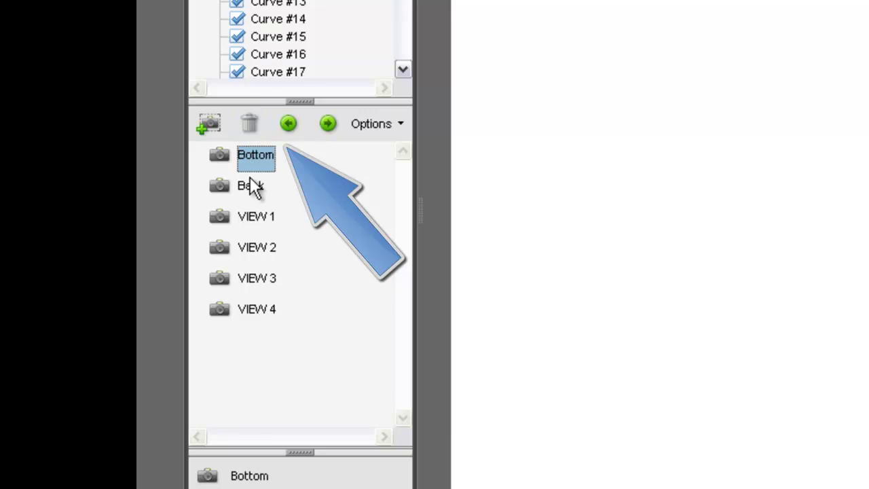
pyautogui.click(250, 127)
pyautogui.click(250, 126)
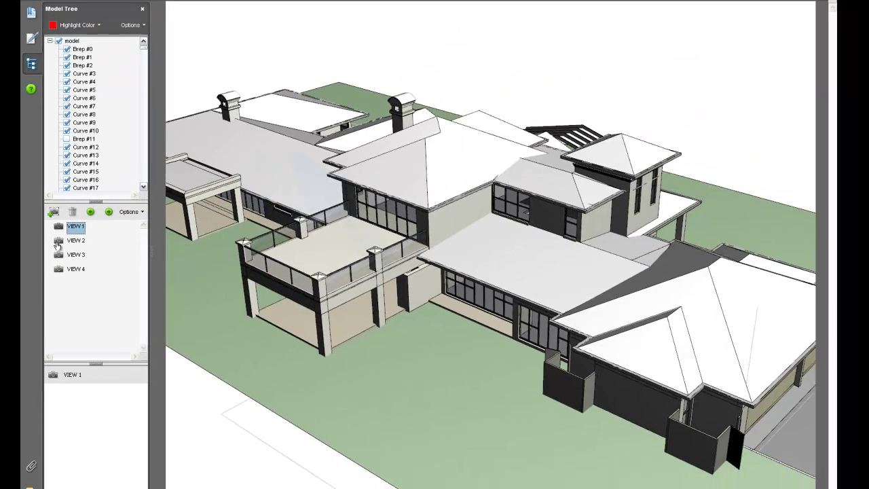
# Recall the saved views VIEW 2, VIEW 3 and VIEW 4 one after another to check them.
pyautogui.click(57, 244)
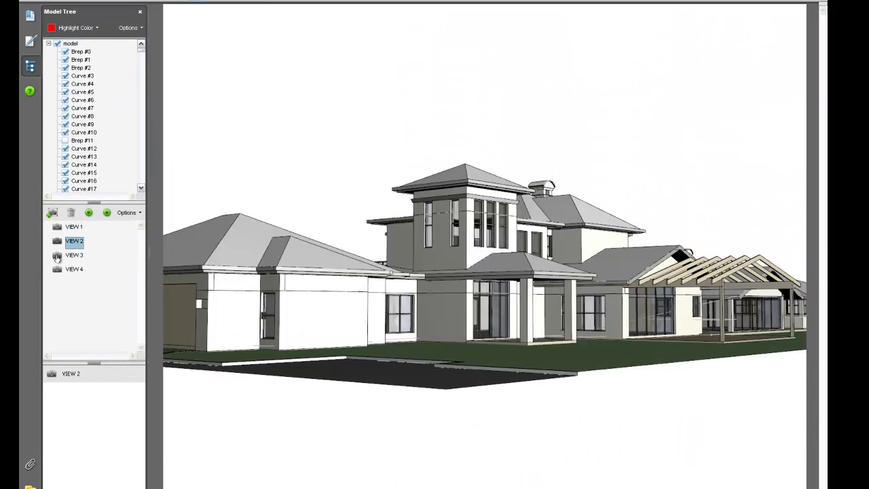
pyautogui.click(57, 256)
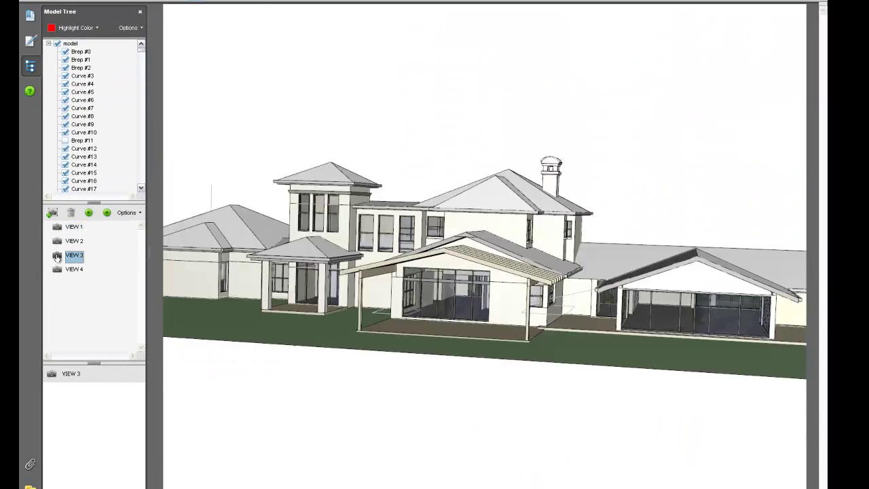
pyautogui.click(57, 270)
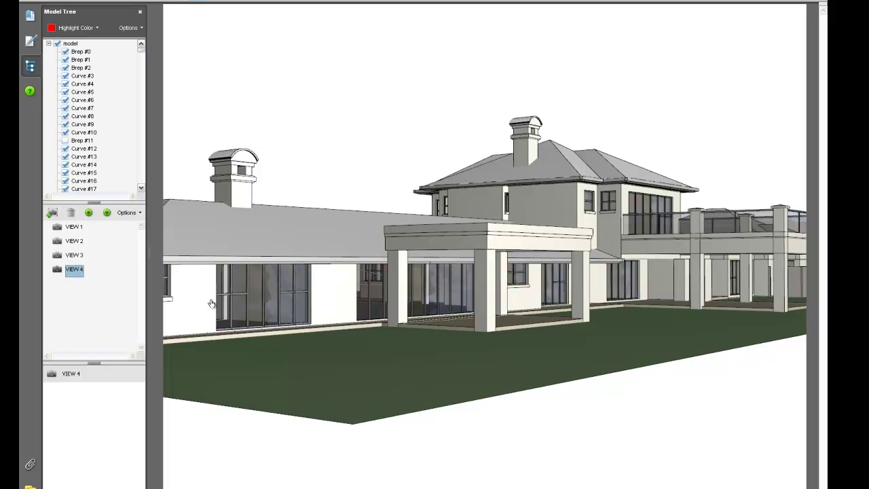
# Set up an elevated view of the whole house from the balcony and garage side and save it as VIEW 5.
pyautogui.moveTo(563, 330); pyautogui.dragTo(360, 366)
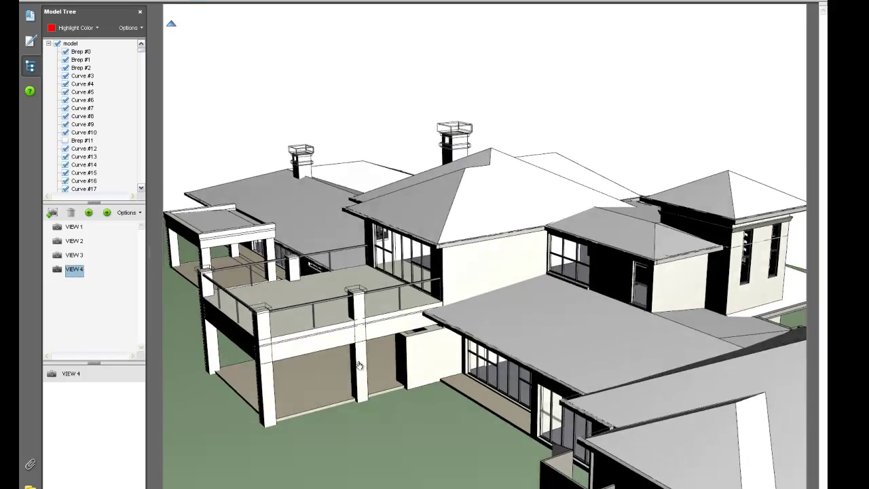
pyautogui.scroll(-2, 540, 371)
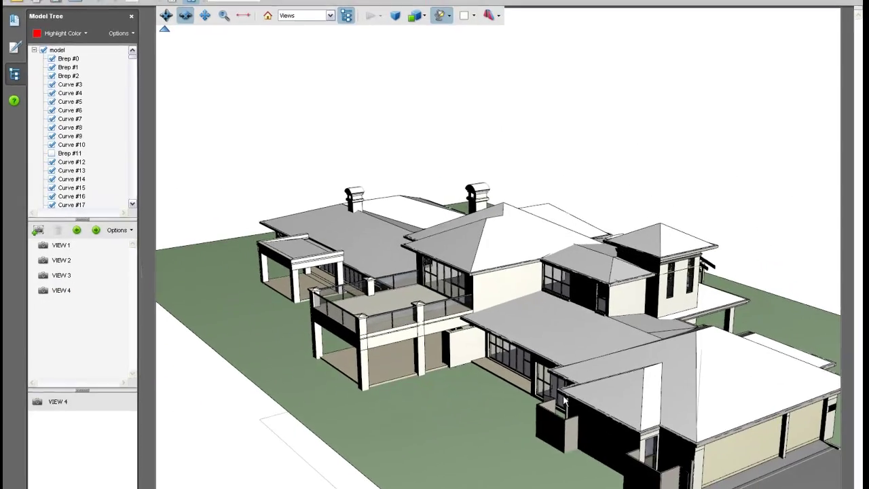
pyautogui.click(204, 16)
pyautogui.moveTo(538, 311); pyautogui.dragTo(495, 296)
pyautogui.click(184, 16)
pyautogui.moveTo(349, 218); pyautogui.dragTo(397, 275)
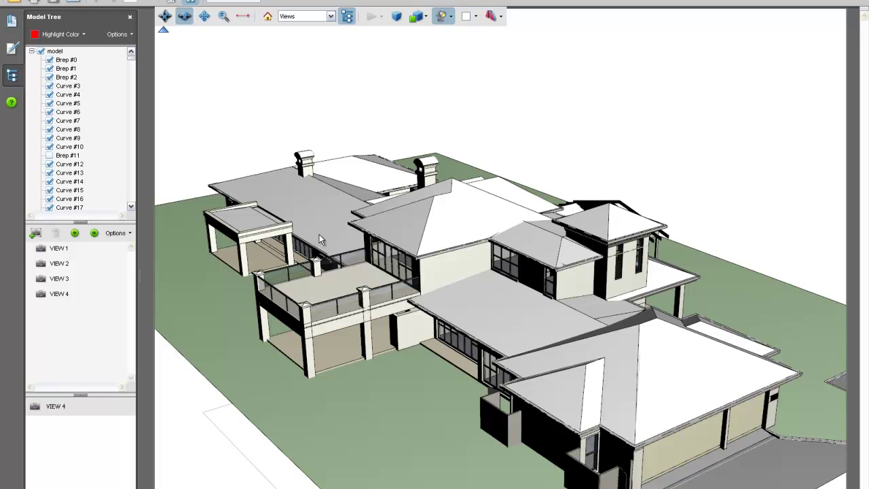
pyautogui.click(35, 232)
pyautogui.click(63, 309)
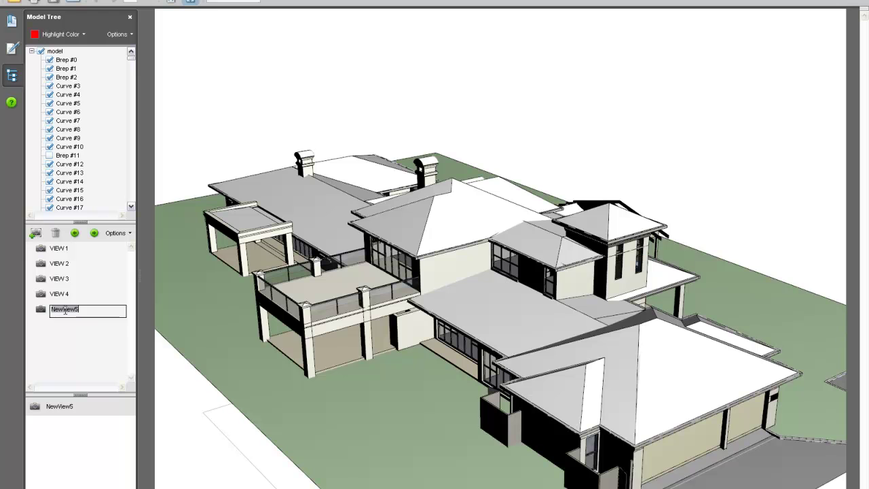
pyautogui.write('VI')
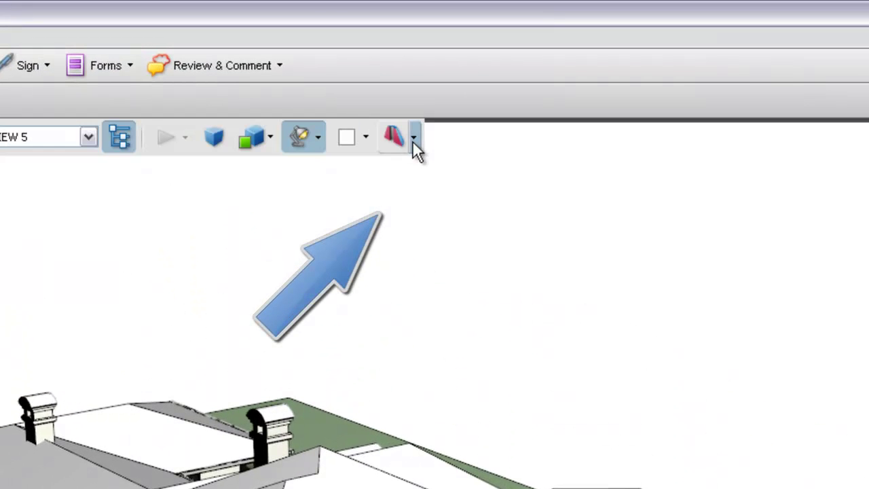
# Enable a cross section through the house and turn off the display of its cutting plane.
pyautogui.click(413, 138)
pyautogui.click(431, 192)
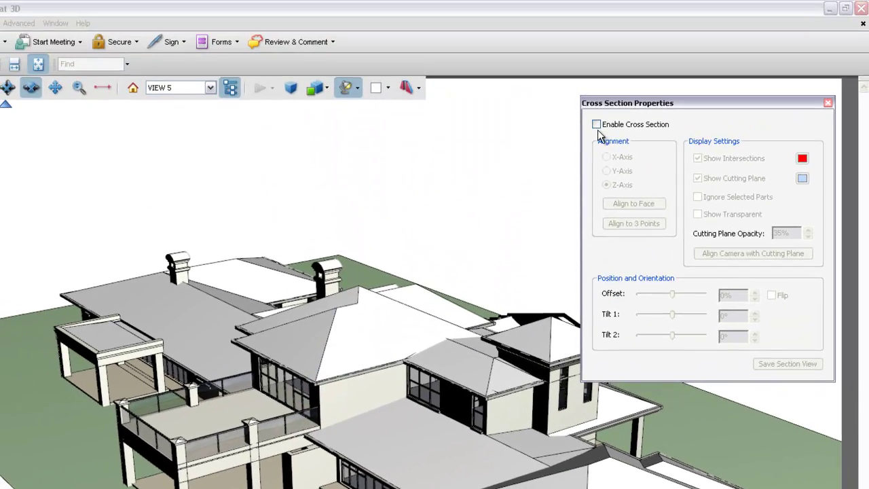
pyautogui.click(596, 124)
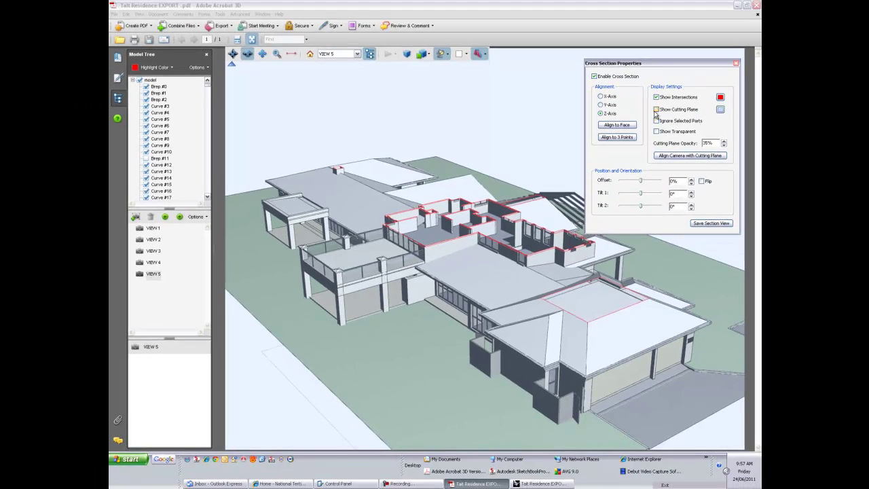
pyautogui.click(655, 110)
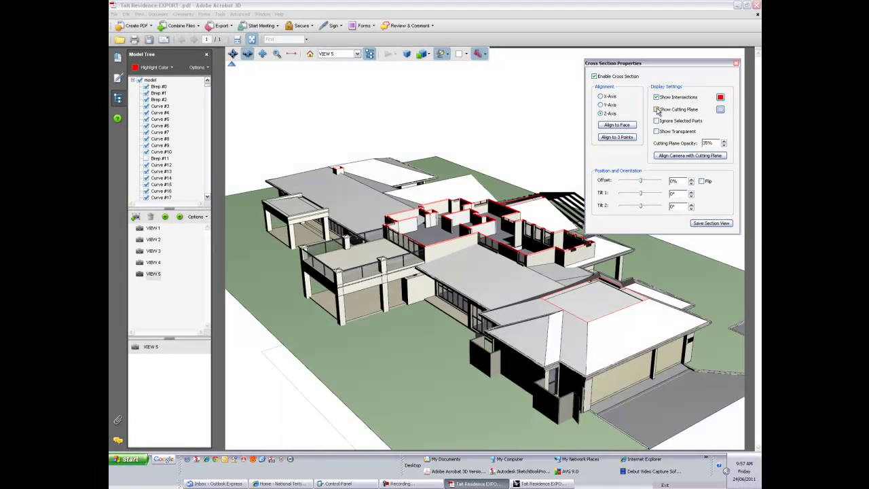
pyautogui.moveTo(667, 67); pyautogui.dragTo(848, 82)
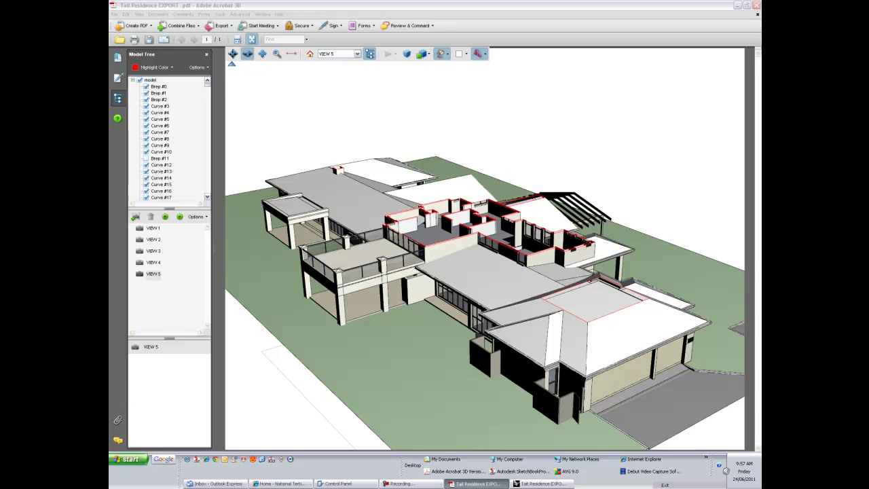
pyautogui.moveTo(842, 180); pyautogui.dragTo(221, 255)
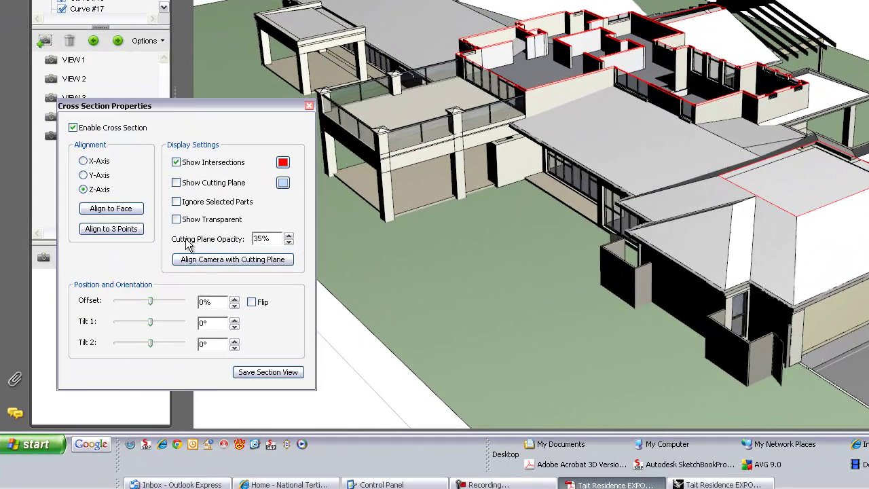
# Try a cutting plane offset of 1% and return it to 0%.
pyautogui.click(235, 299)
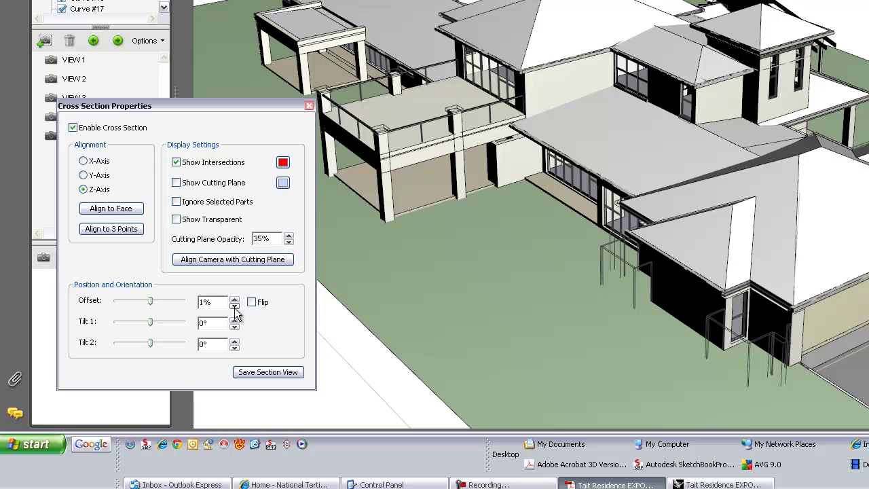
pyautogui.click(234, 306)
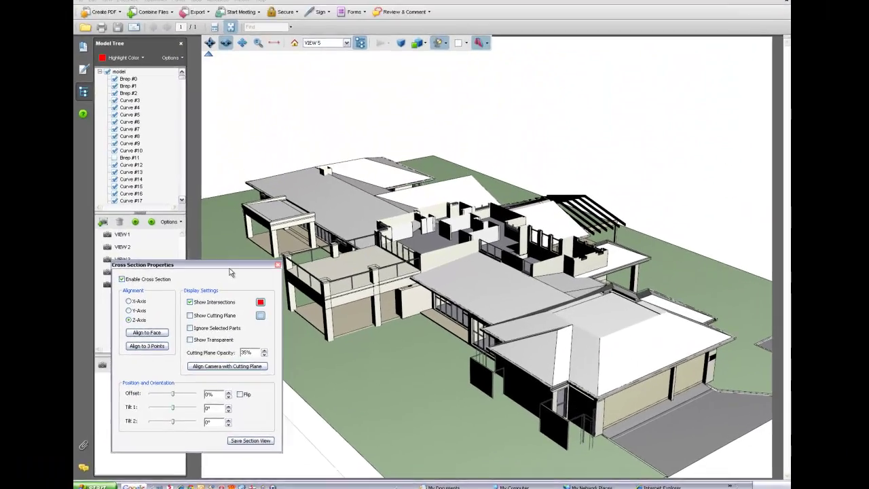
pyautogui.moveTo(232, 265); pyautogui.dragTo(266, 264)
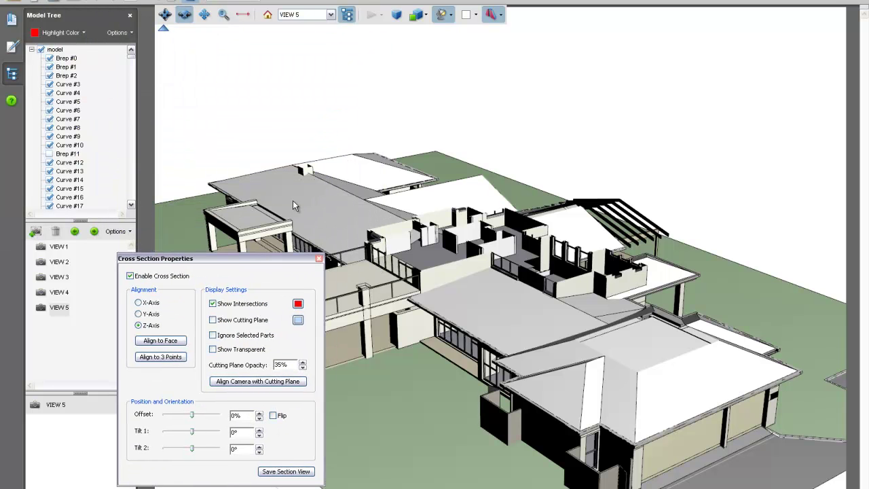
# Set up a closer, steeper view into the sectioned upper floor and save it as VIEW 6.
pyautogui.moveTo(451, 223); pyautogui.dragTo(494, 358)
pyautogui.scroll(2, 467, 340)
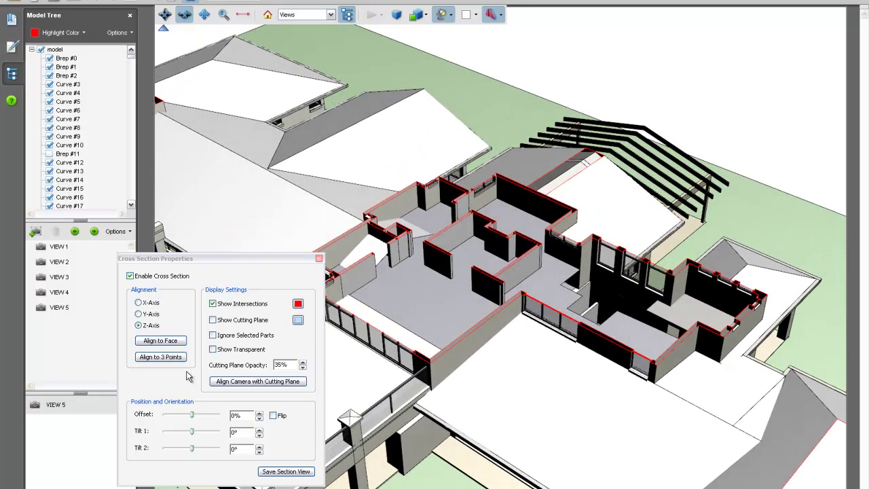
pyautogui.click(36, 232)
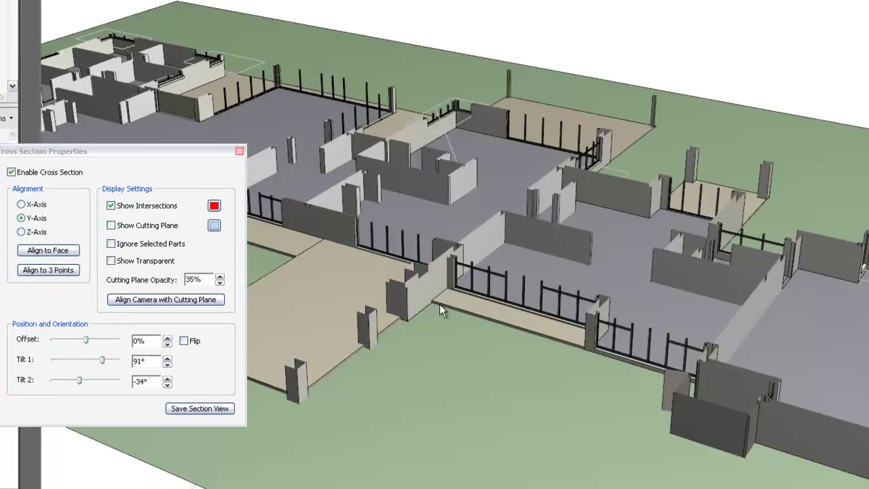
# Frame the entire sectioned ground floor in an elevated view, with the cross section settings moved clear of the views list.
pyautogui.moveTo(440, 303); pyautogui.dragTo(435, 332)
pyautogui.scroll(-5, 435, 332)
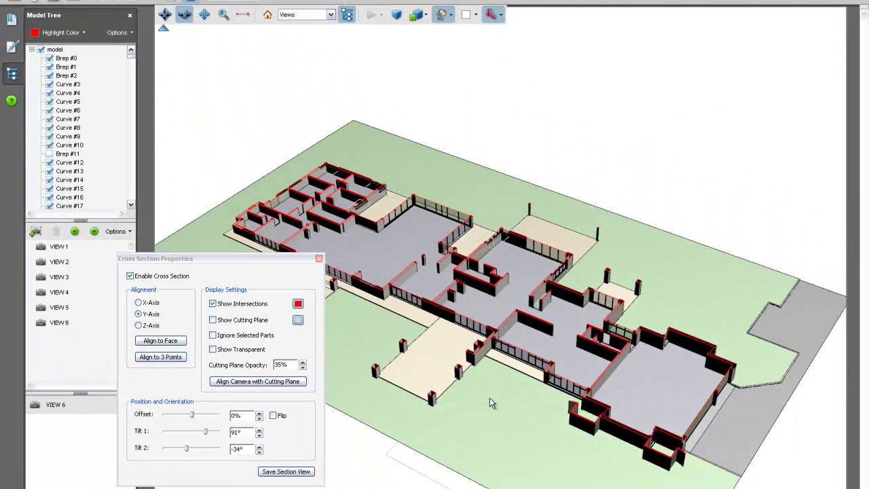
pyautogui.scroll(3, 489, 396)
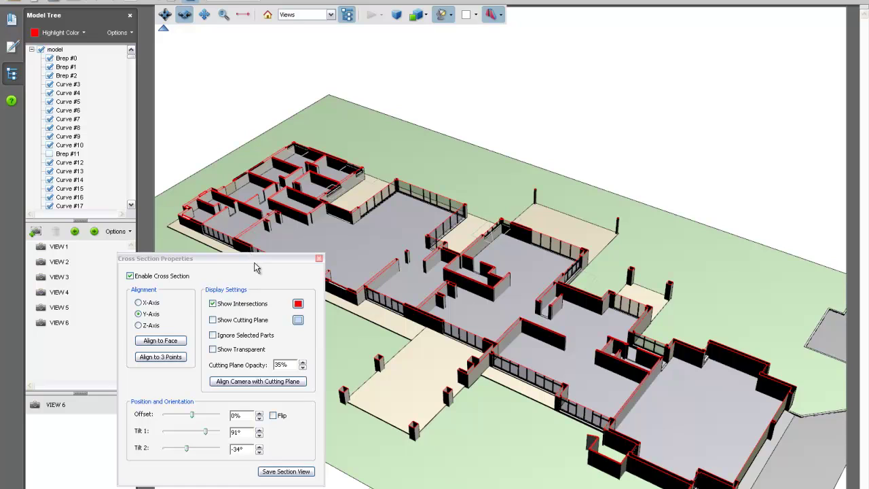
pyautogui.moveTo(256, 265); pyautogui.dragTo(142, 298)
pyautogui.click(205, 20)
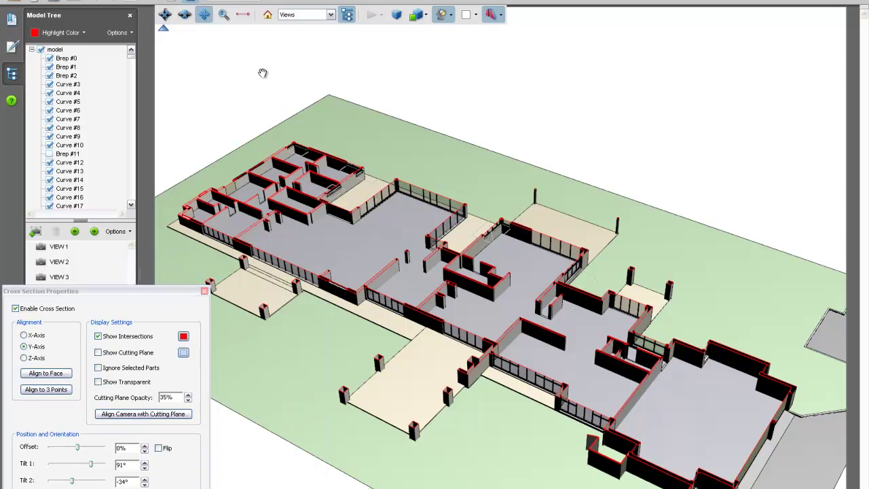
pyautogui.moveTo(516, 273); pyautogui.dragTo(490, 276)
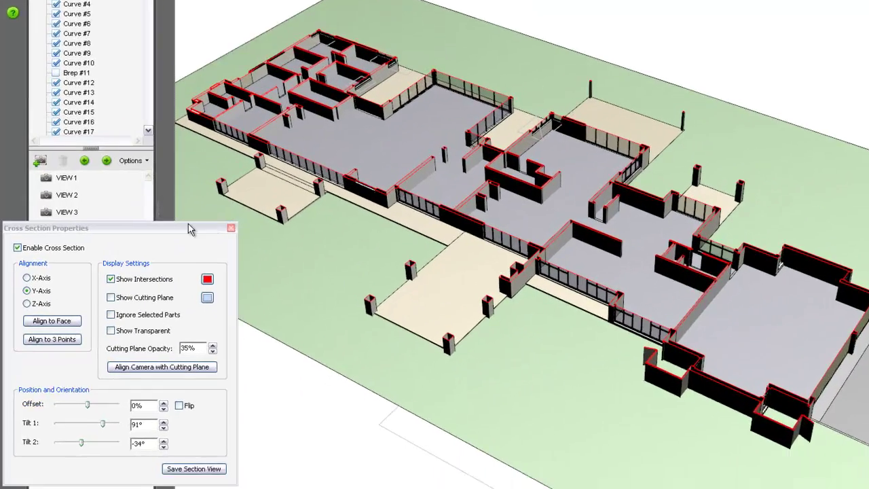
pyautogui.moveTo(109, 291); pyautogui.dragTo(326, 275)
# Save the framed ground-floor section as a new view named VIEW 7 and delete the surplus duplicate view.
pyautogui.click(45, 97)
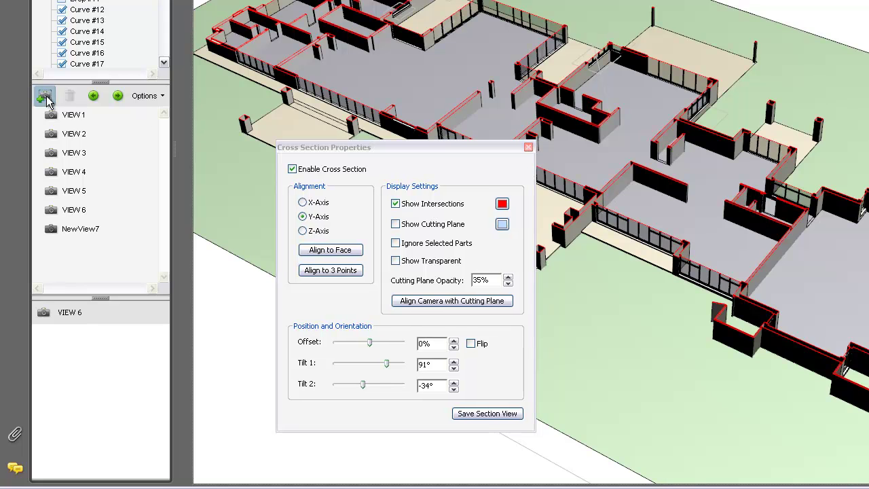
pyautogui.click(46, 98)
pyautogui.click(76, 231)
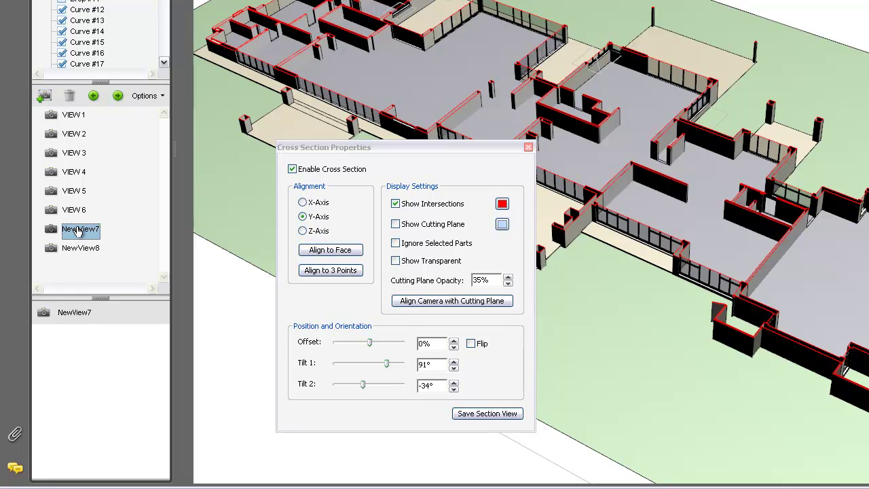
pyautogui.click(77, 228)
pyautogui.write('VIEW ')
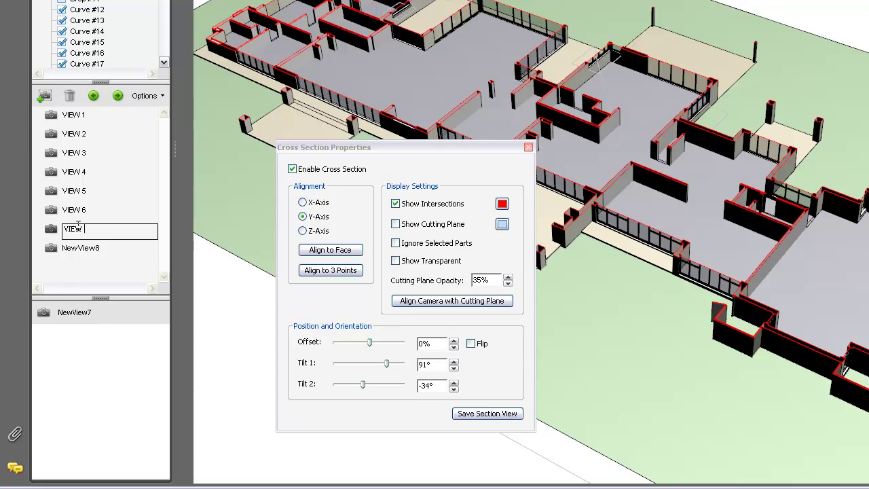
pyautogui.write('7')
pyautogui.press('Return')
pyautogui.click(51, 250)
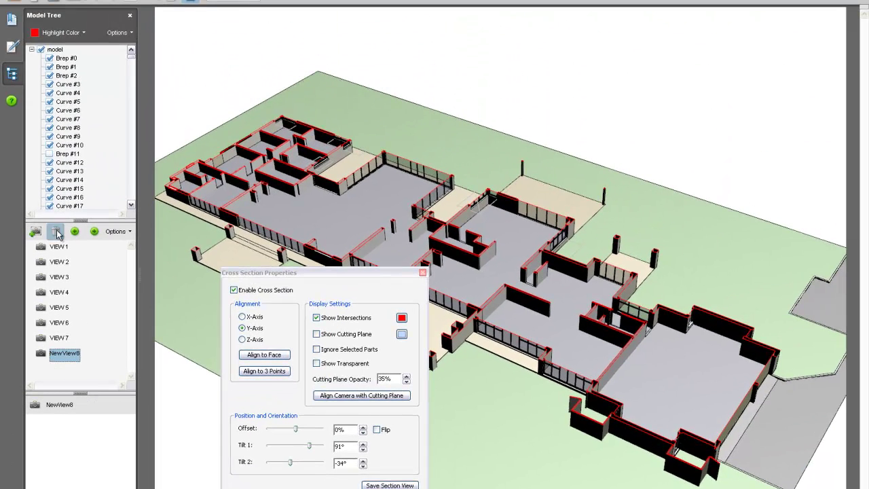
pyautogui.click(58, 234)
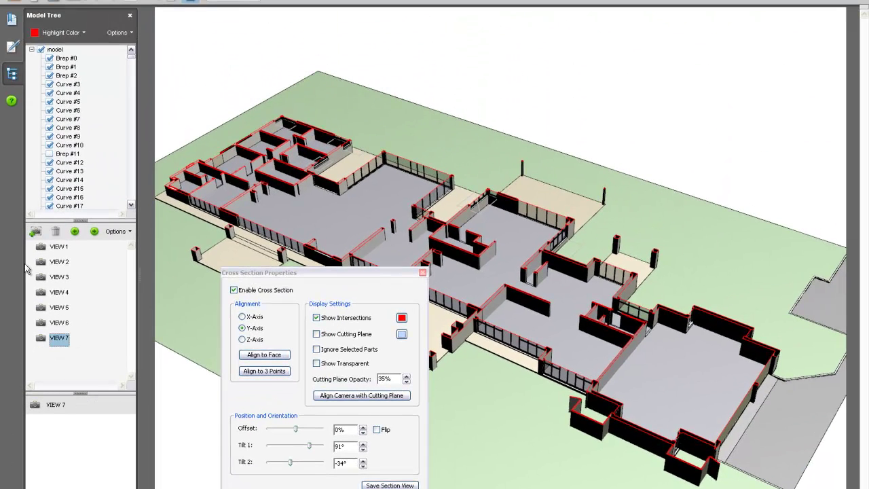
# Turn the sectioned ground floor to face from the opposite end and move the cross section settings clear of the model.
pyautogui.moveTo(597, 344); pyautogui.dragTo(615, 349)
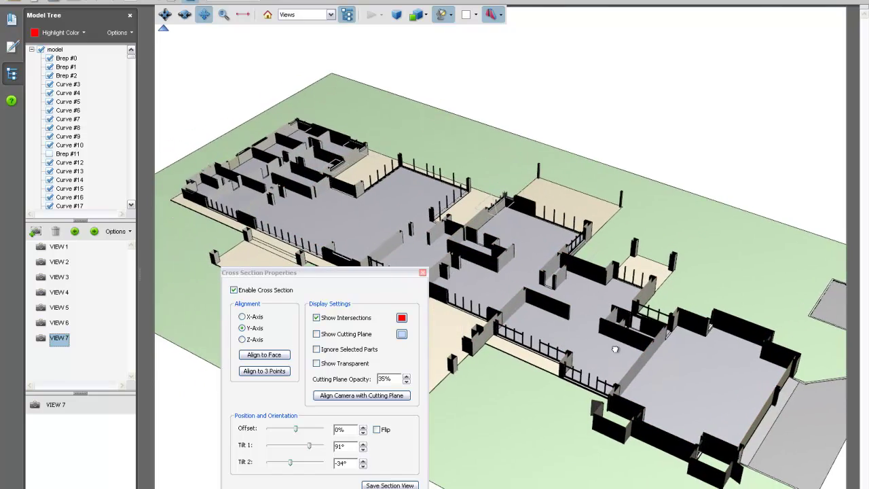
pyautogui.click(187, 17)
pyautogui.moveTo(551, 380); pyautogui.dragTo(842, 380)
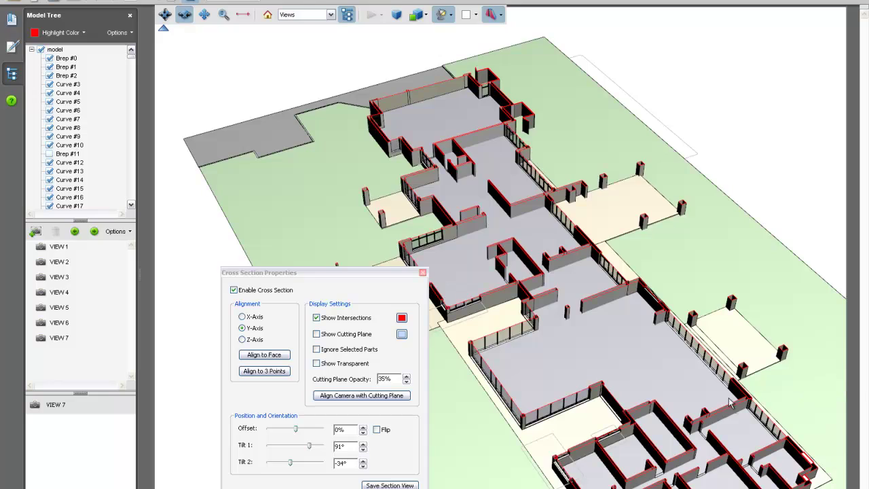
pyautogui.moveTo(729, 398); pyautogui.dragTo(631, 295)
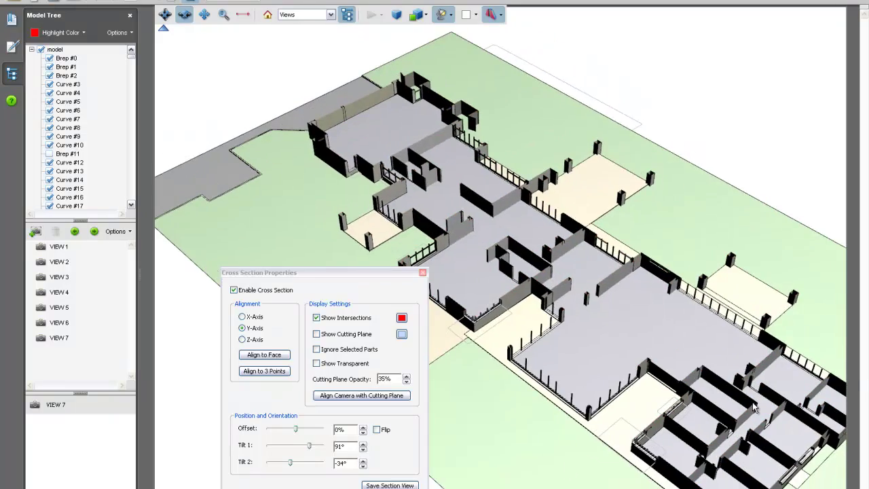
pyautogui.click(203, 19)
pyautogui.moveTo(518, 221); pyautogui.dragTo(439, 201)
pyautogui.moveTo(399, 270); pyautogui.dragTo(537, 224)
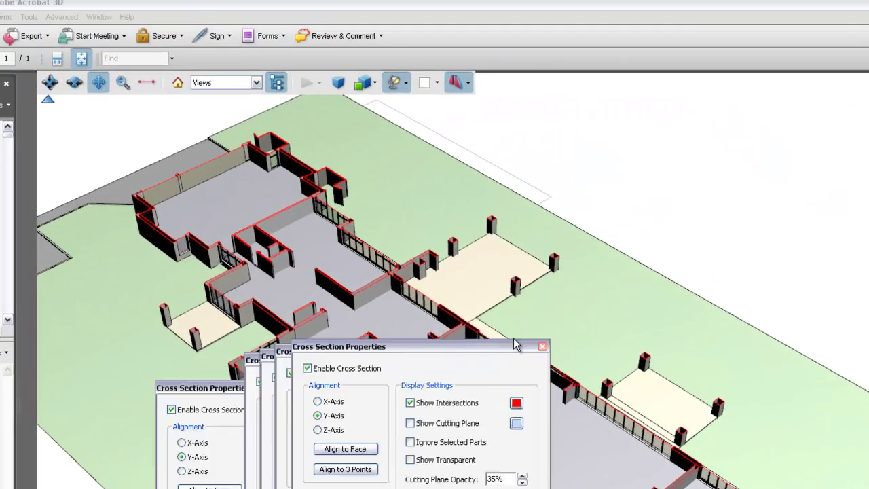
pyautogui.moveTo(515, 344); pyautogui.dragTo(805, 98)
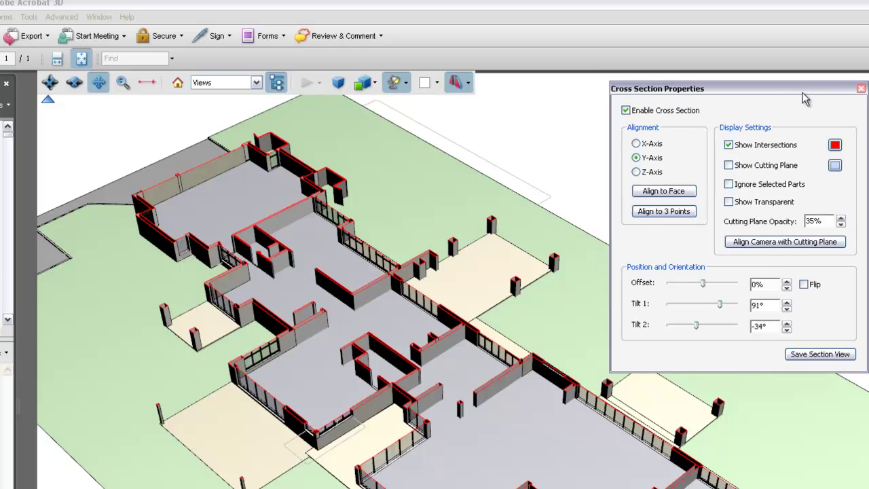
# Set the cutting plane's Tilt 2 to 24° so that the section cuts through the upper floor.
pyautogui.click(786, 324)
pyautogui.click(786, 324)
pyautogui.click(787, 323)
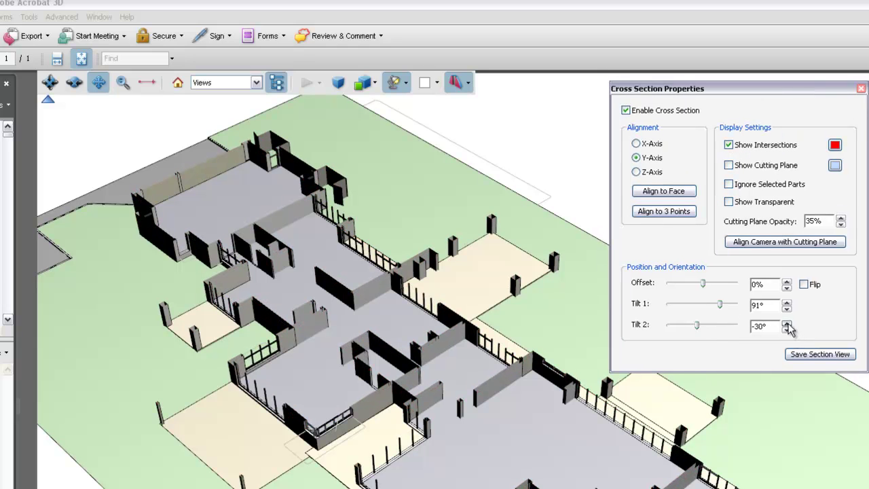
pyautogui.click(786, 324)
pyautogui.click(786, 324)
pyautogui.click(787, 324)
pyautogui.click(786, 324)
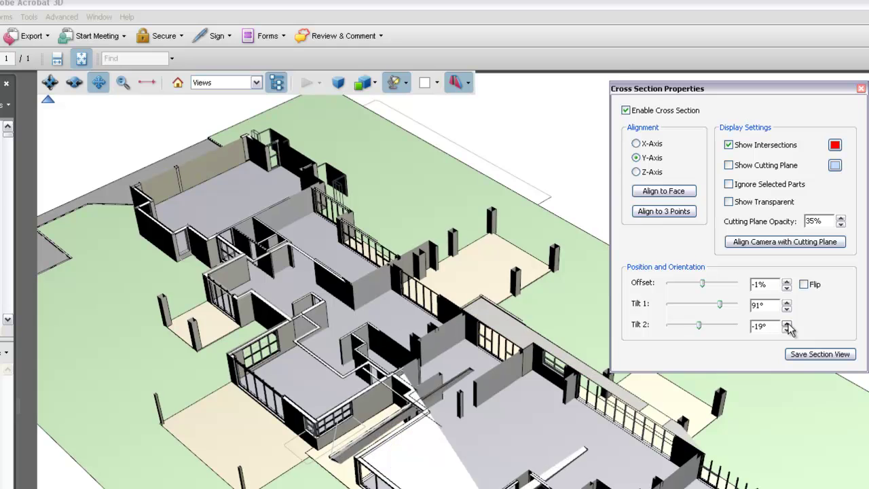
pyautogui.click(786, 324)
pyautogui.click(787, 324)
pyautogui.click(786, 324)
pyautogui.click(786, 324)
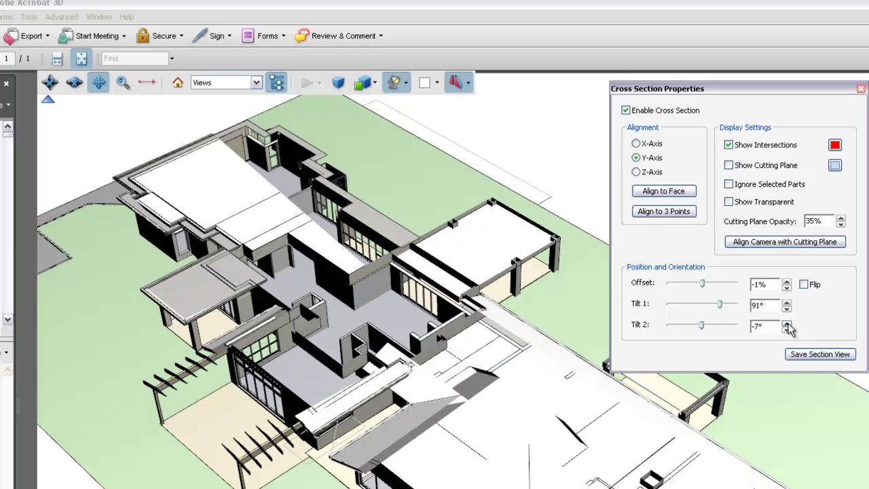
pyautogui.click(786, 324)
pyautogui.click(787, 324)
pyautogui.click(786, 323)
pyautogui.click(787, 323)
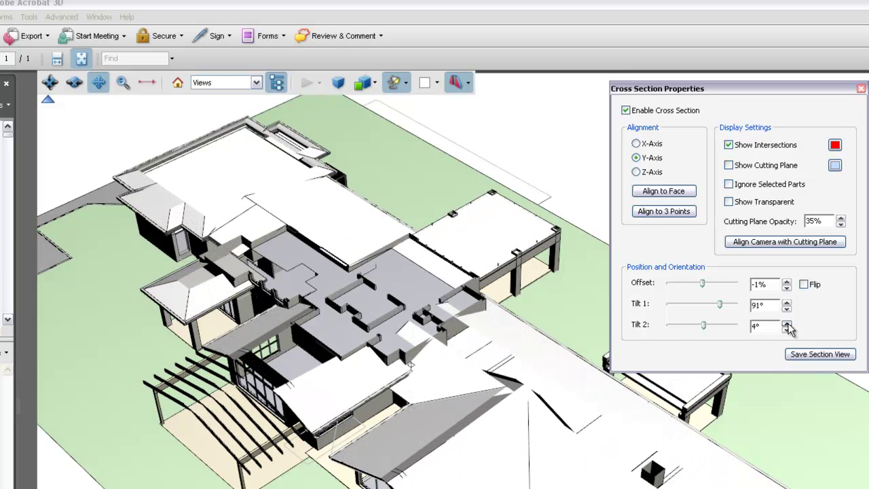
pyautogui.click(787, 324)
pyautogui.click(786, 324)
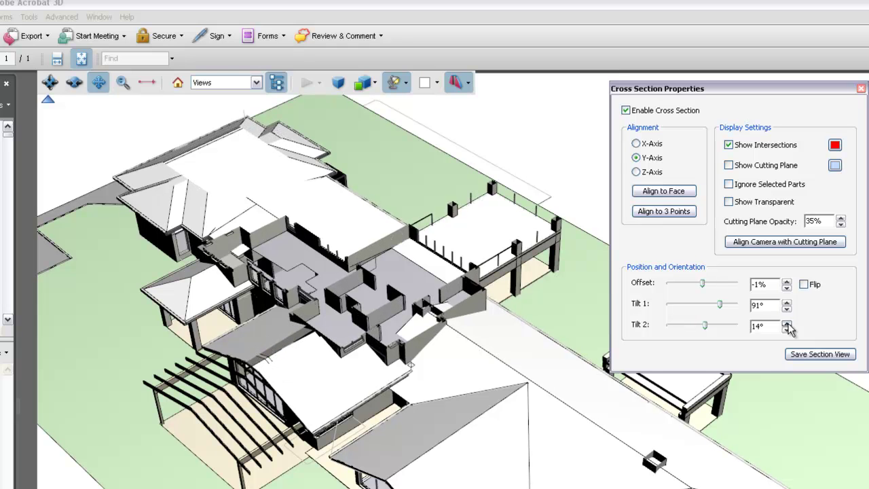
pyautogui.click(786, 324)
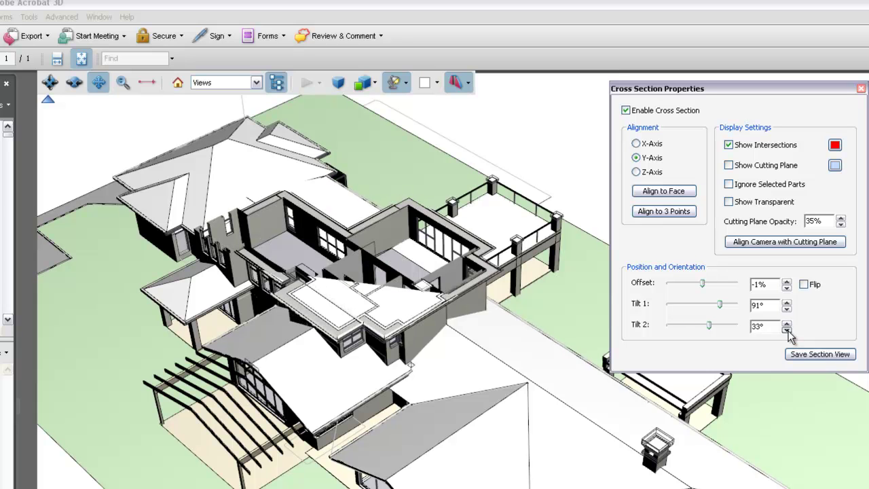
pyautogui.click(787, 330)
pyautogui.click(787, 329)
pyautogui.click(786, 330)
pyautogui.click(786, 330)
pyautogui.click(786, 329)
pyautogui.click(787, 330)
pyautogui.click(786, 330)
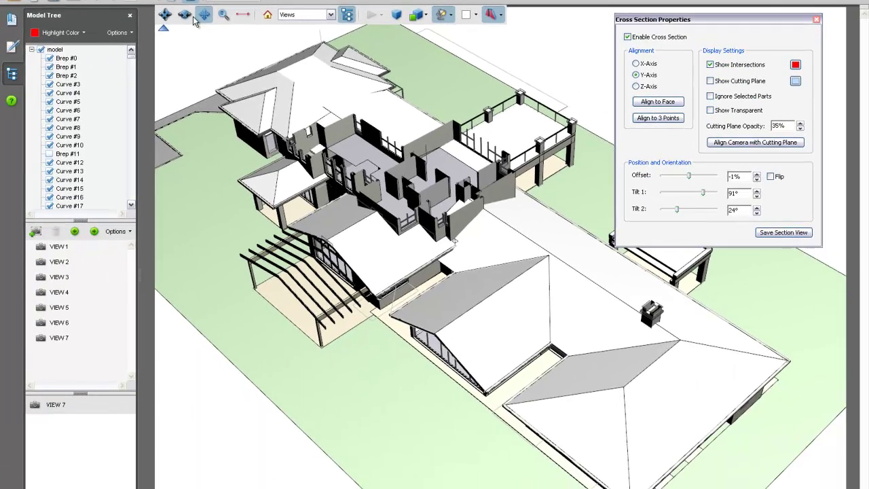
# Save a close-up of the sectioned upper floor as a new view named VIEW 8 and close the cross section settings.
pyautogui.click(74, 82)
pyautogui.scroll(5, 418, 179)
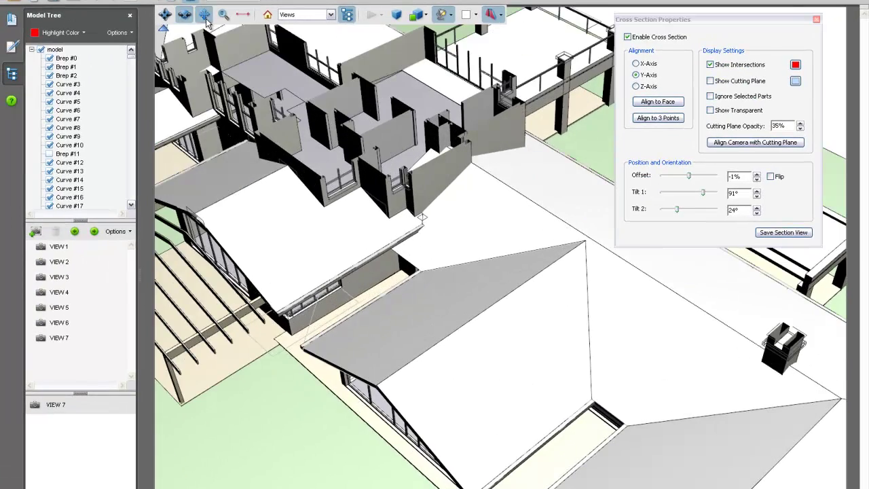
pyautogui.click(206, 18)
pyautogui.moveTo(376, 145); pyautogui.dragTo(515, 326)
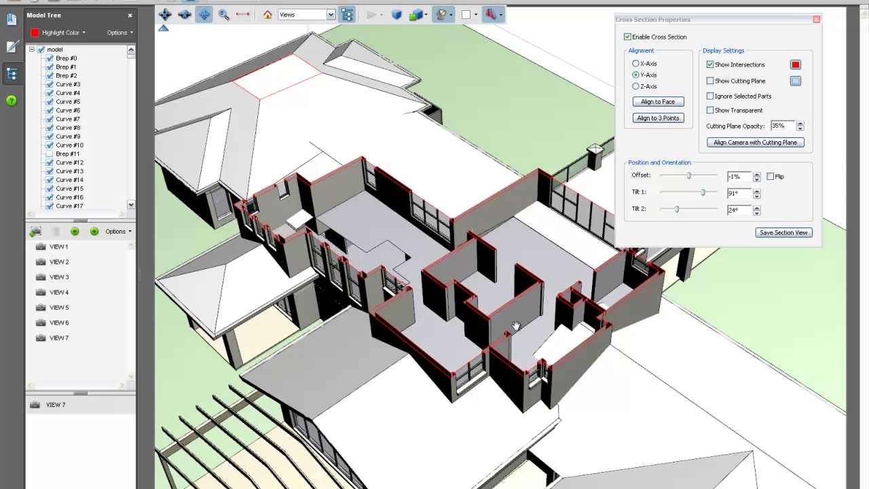
pyautogui.scroll(2, 514, 319)
pyautogui.scroll(2, 267, 300)
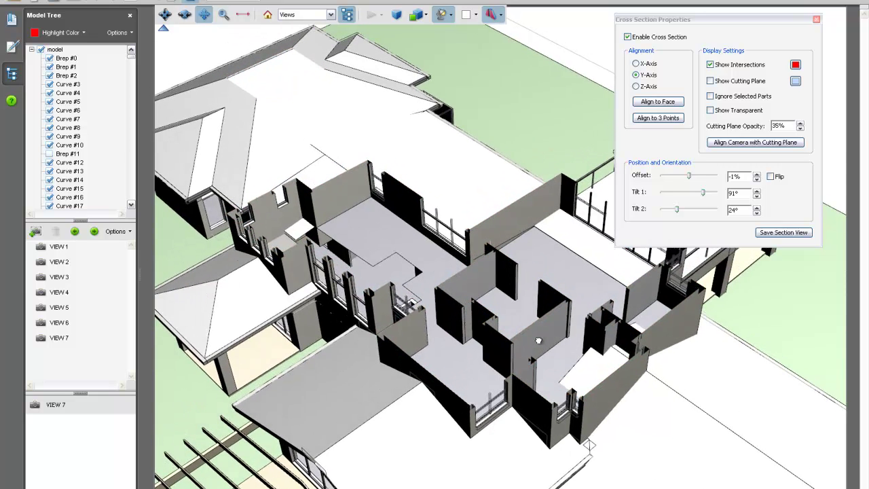
pyautogui.click(36, 233)
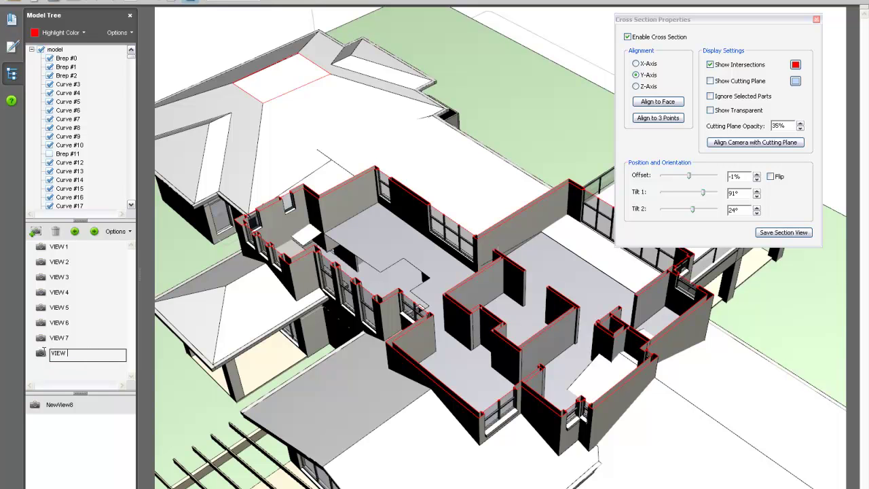
pyautogui.write('VIEW 8')
pyautogui.press('Return')
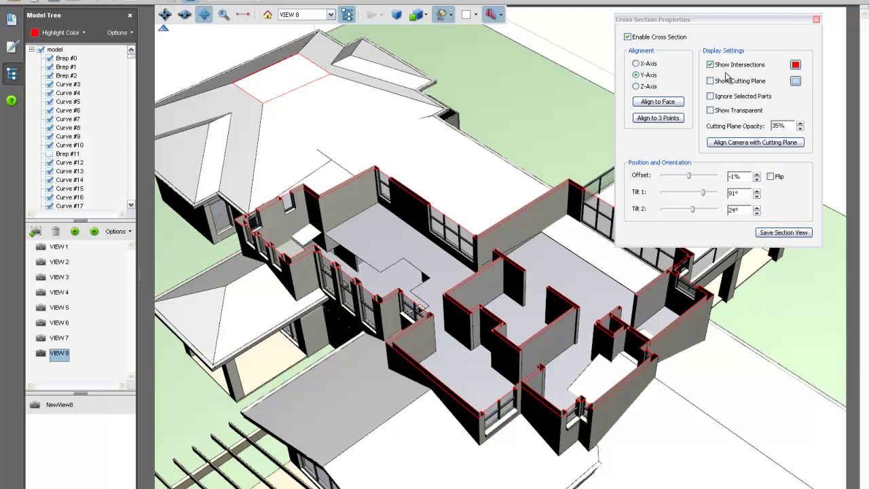
pyautogui.click(817, 19)
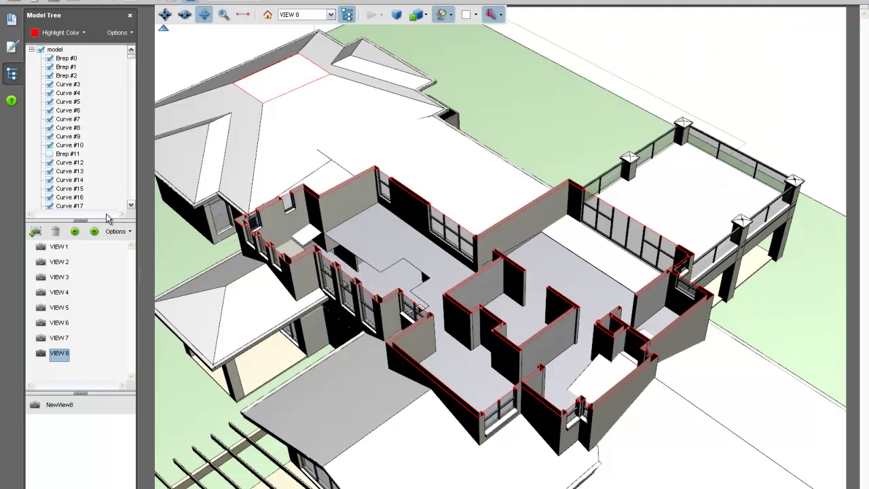
# Open VIEW 1 and preview the Solid, Transparent, Solid Wireframe and Illustration rendering modes, ending back on Solid Outline.
pyautogui.click(59, 246)
pyautogui.click(417, 15)
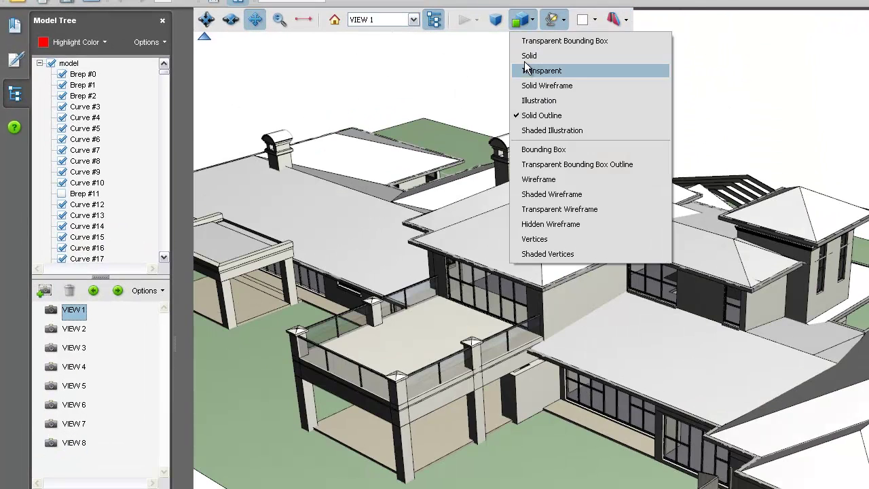
pyautogui.click(521, 41)
pyautogui.click(521, 20)
pyautogui.click(529, 56)
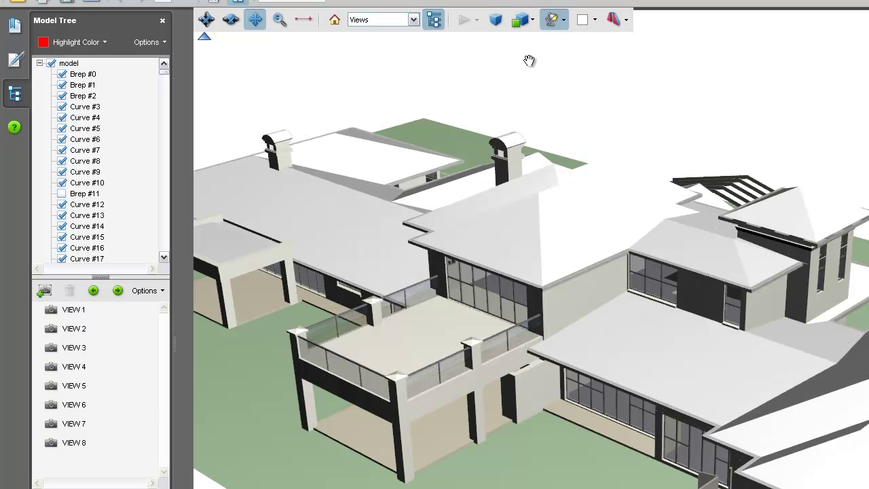
pyautogui.click(553, 19)
pyautogui.click(537, 72)
pyautogui.click(554, 19)
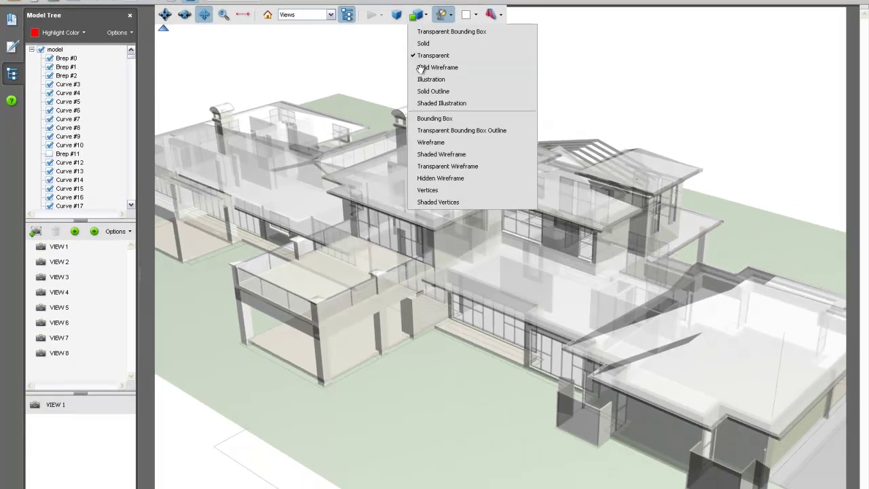
pyautogui.click(420, 68)
pyautogui.click(421, 15)
pyautogui.click(422, 79)
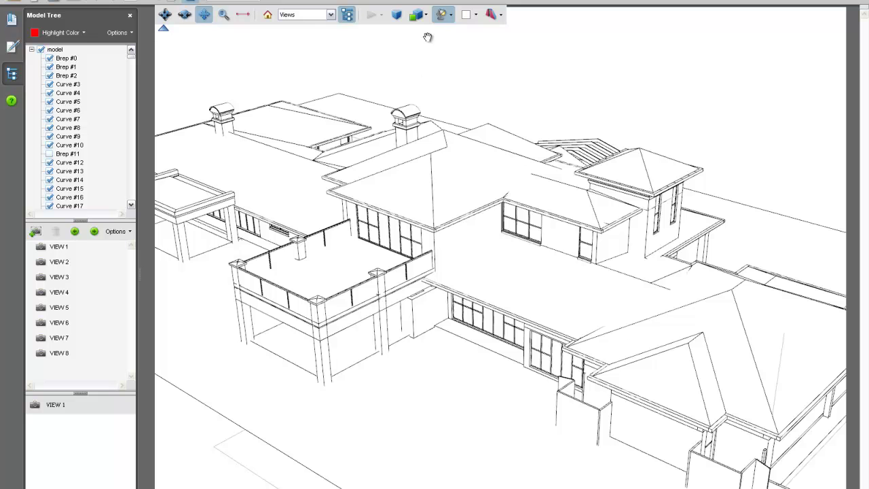
pyautogui.click(441, 14)
pyautogui.click(434, 93)
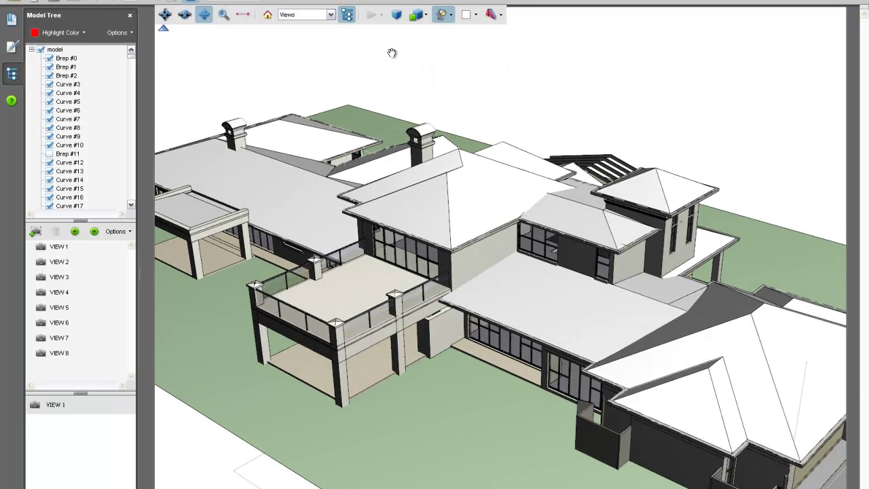
# Toggle the model between perspective and orthographic projection and return to the original projection.
pyautogui.click(396, 15)
pyautogui.click(397, 14)
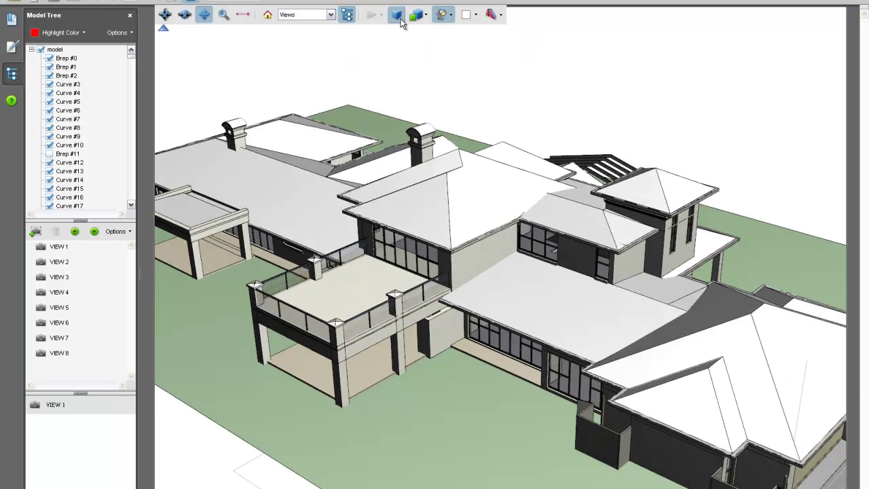
# Preview the house under No Lights, White Lights, Day Lights and Primary Color Lights.
pyautogui.click(450, 15)
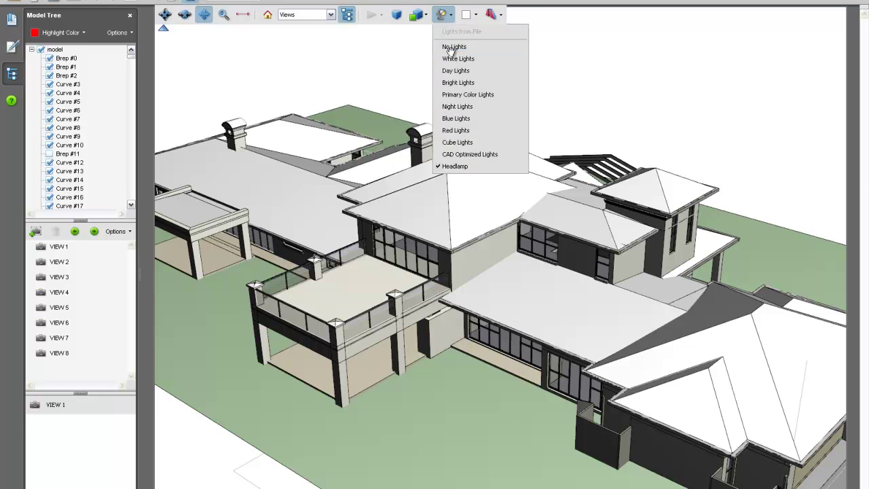
pyautogui.click(452, 47)
pyautogui.click(442, 15)
pyautogui.click(448, 59)
pyautogui.click(451, 19)
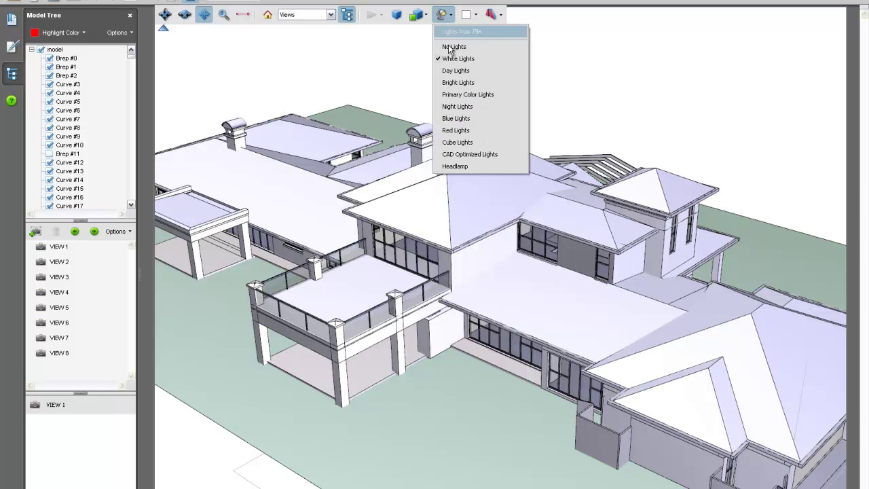
pyautogui.click(452, 70)
pyautogui.click(454, 21)
pyautogui.click(456, 95)
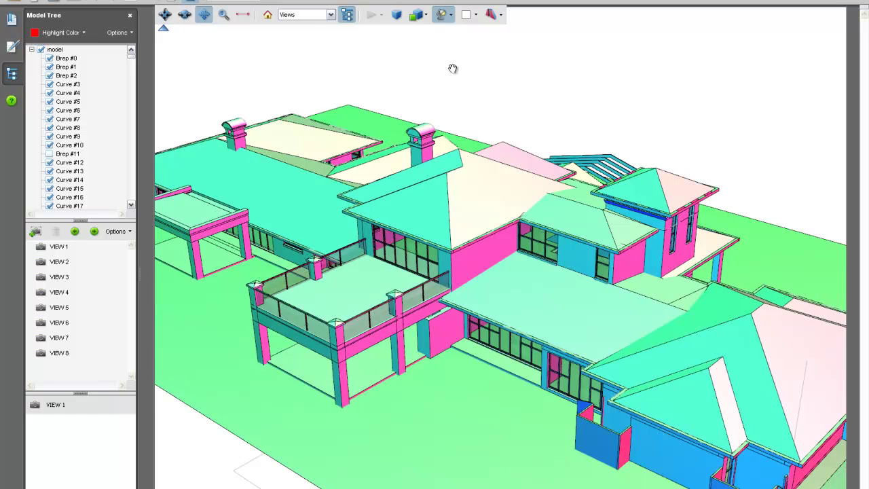
# Preview the house under Night Lights and Red Lights, then restore the Headlamp lighting.
pyautogui.click(454, 19)
pyautogui.click(449, 106)
pyautogui.click(453, 19)
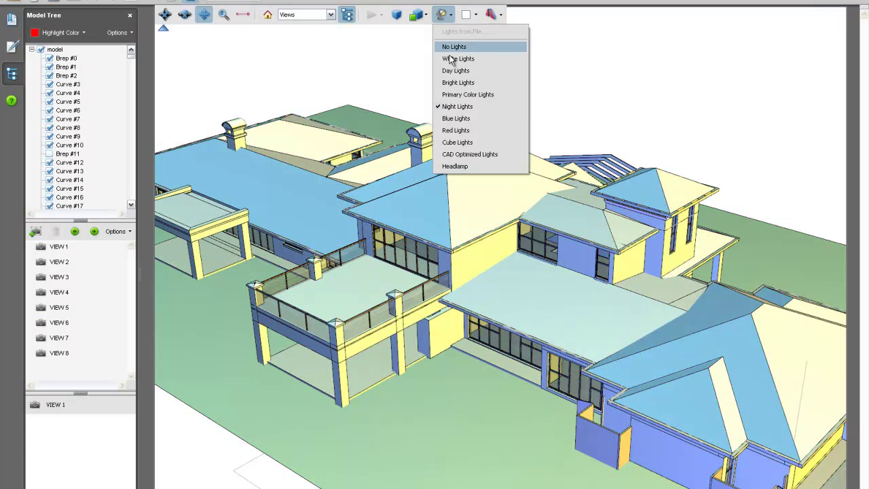
pyautogui.click(443, 130)
pyautogui.click(453, 19)
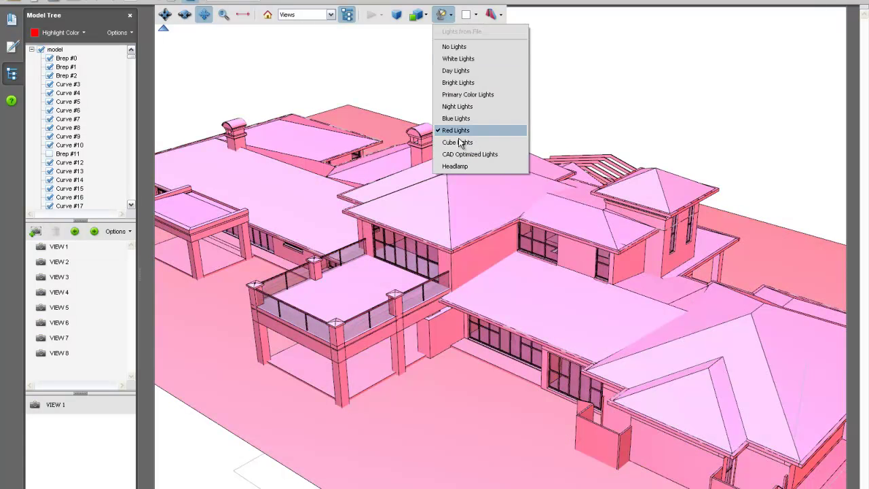
pyautogui.click(448, 154)
pyautogui.click(454, 19)
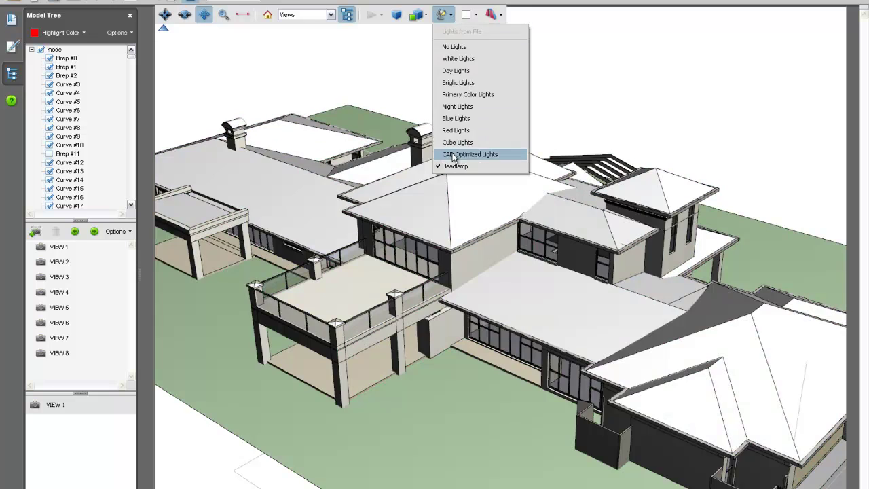
pyautogui.click(461, 167)
pyautogui.click(453, 19)
pyautogui.click(462, 168)
# Bring up the saved views VIEW 3 and VIEW 2 in turn to check the exterior.
pyautogui.moveTo(514, 253); pyautogui.dragTo(508, 256)
pyautogui.click(40, 279)
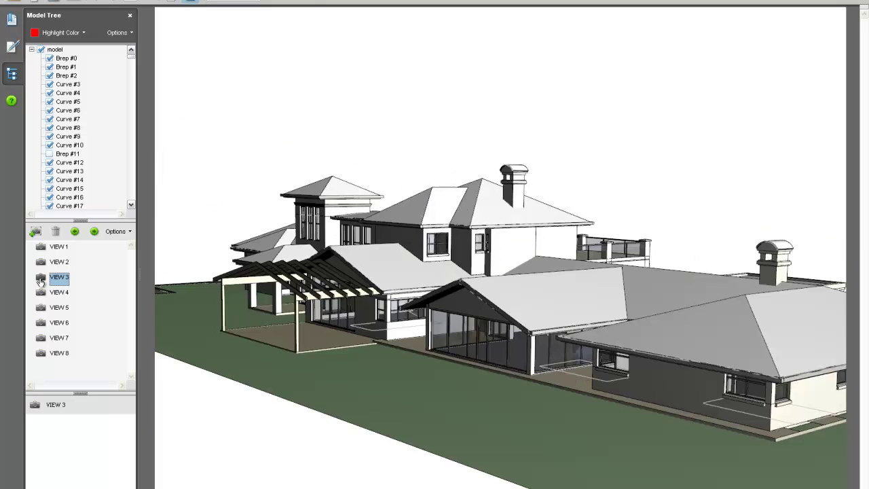
pyautogui.click(41, 264)
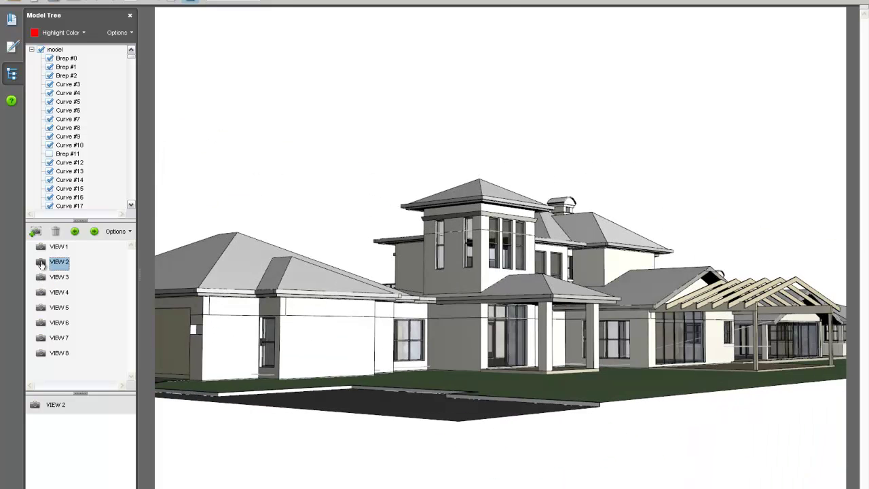